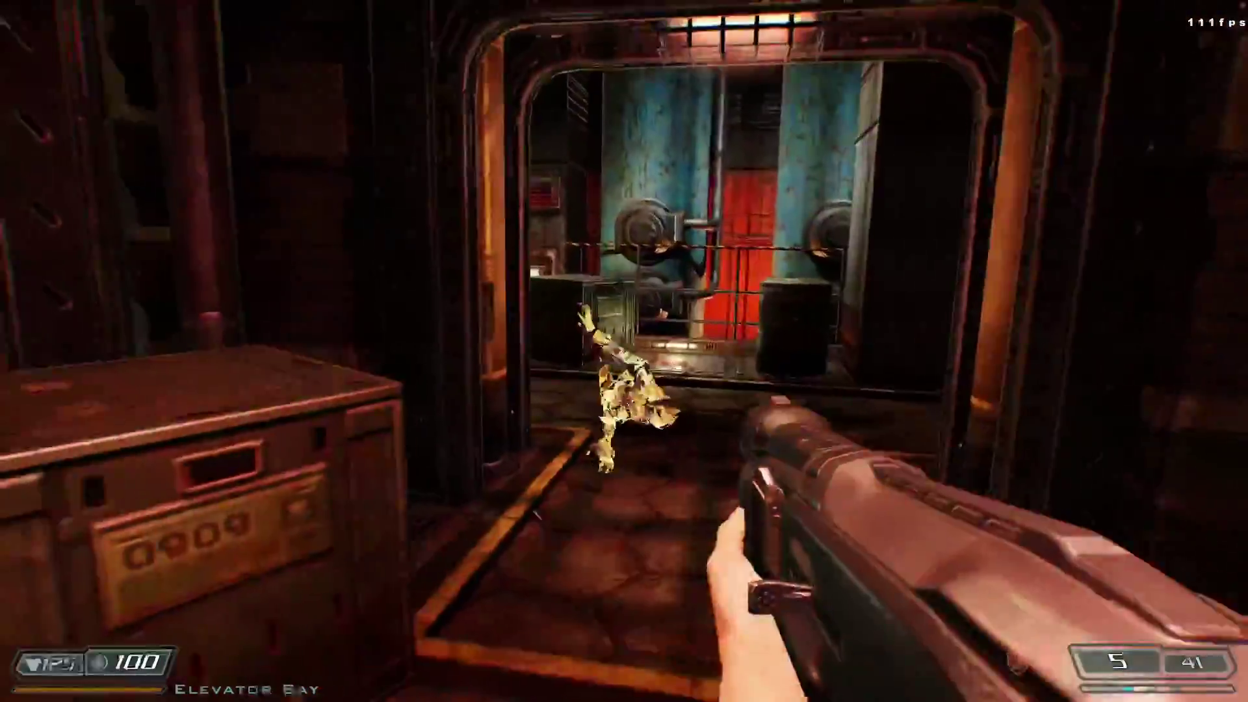
key("r")
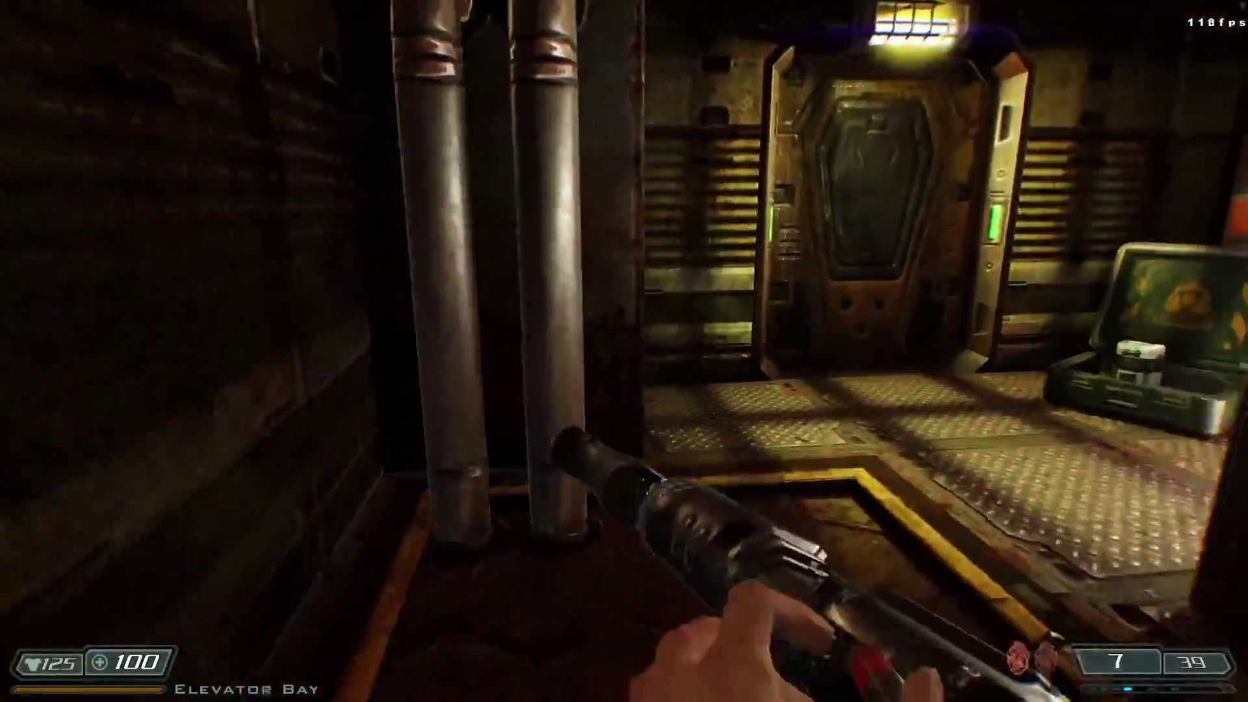
key("w")
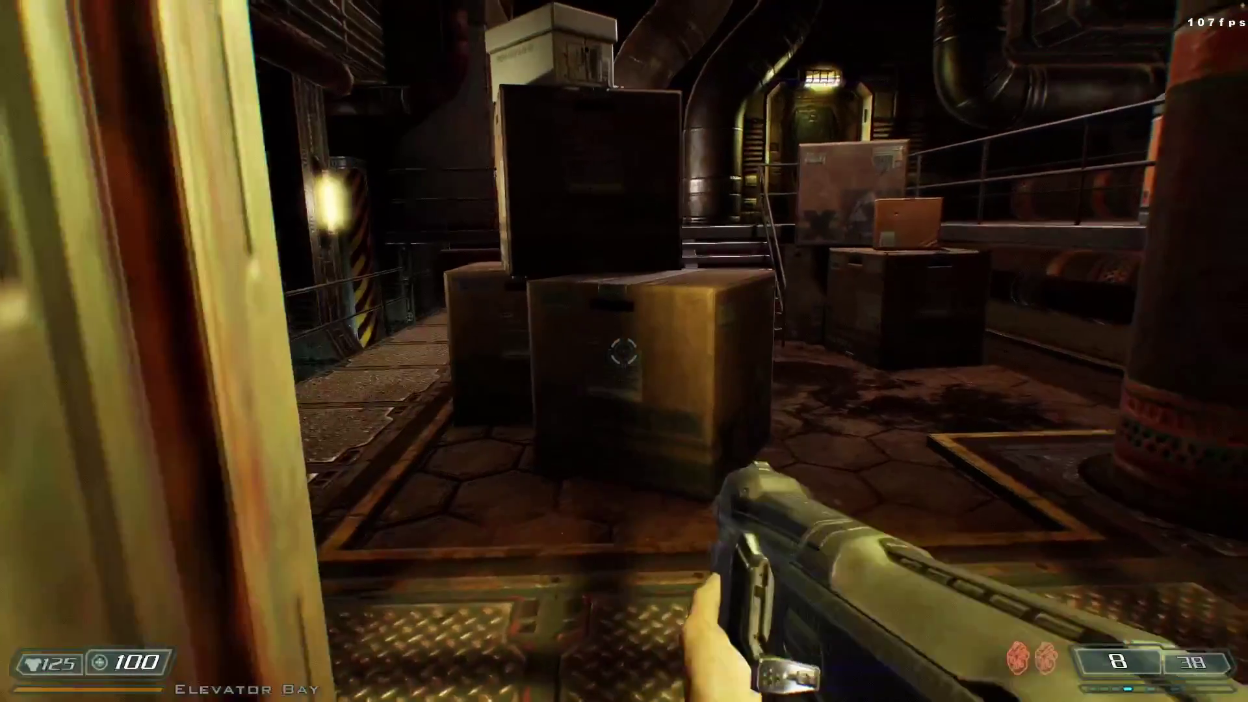
key("w")
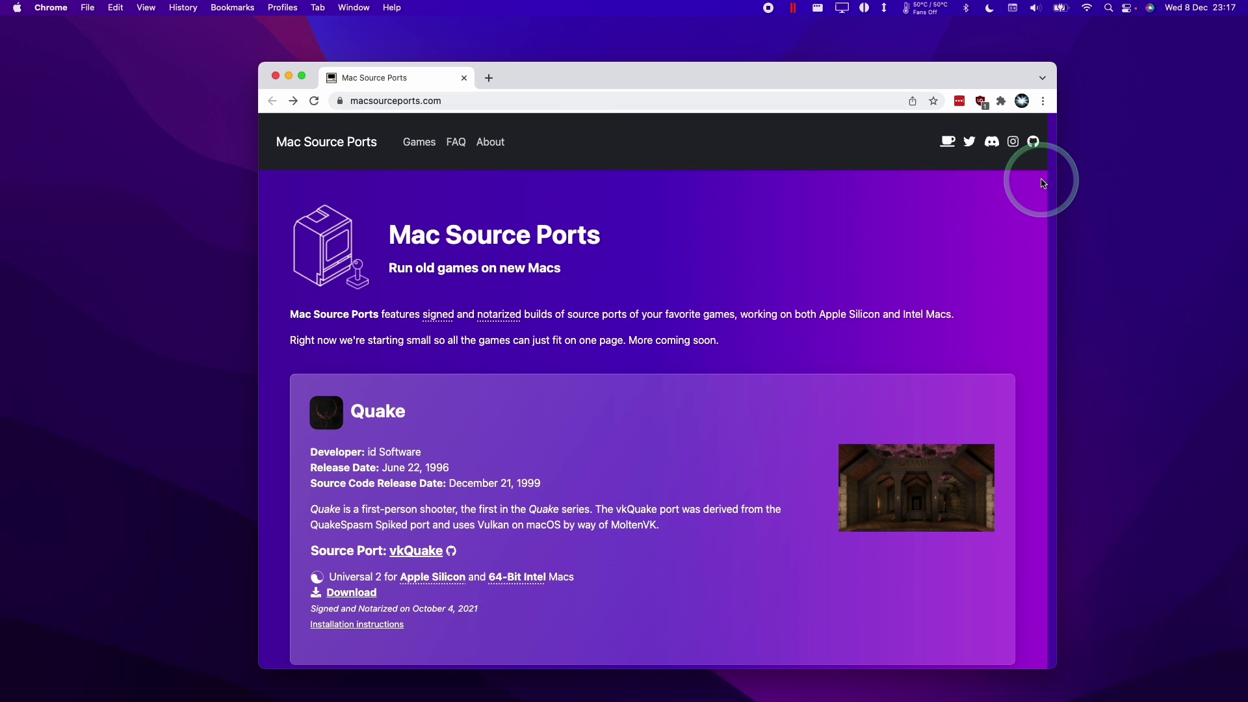
Look through the games listed on Mac Source Ports, including which Macs the DOOM 3: BFG Edition port supports.
scroll(1046, 182, "down", 5)
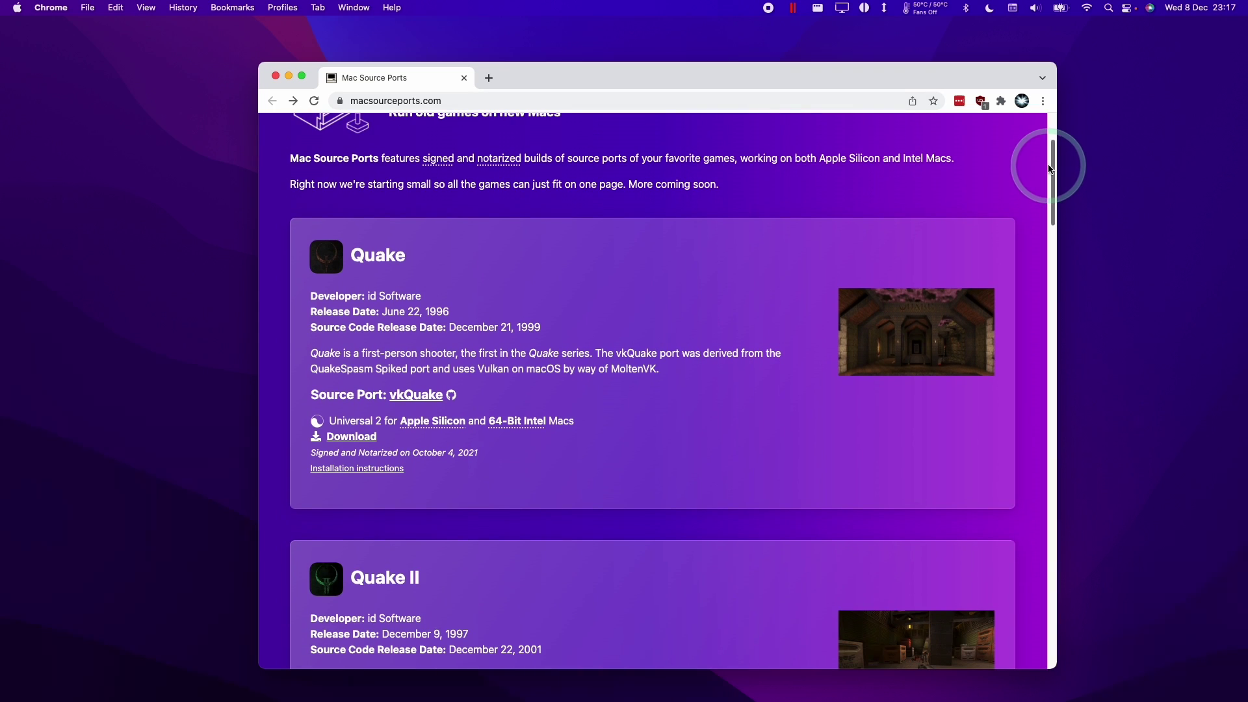
left_click_drag(1059, 154, 1065, 467)
scroll(730, 343, "down", 3)
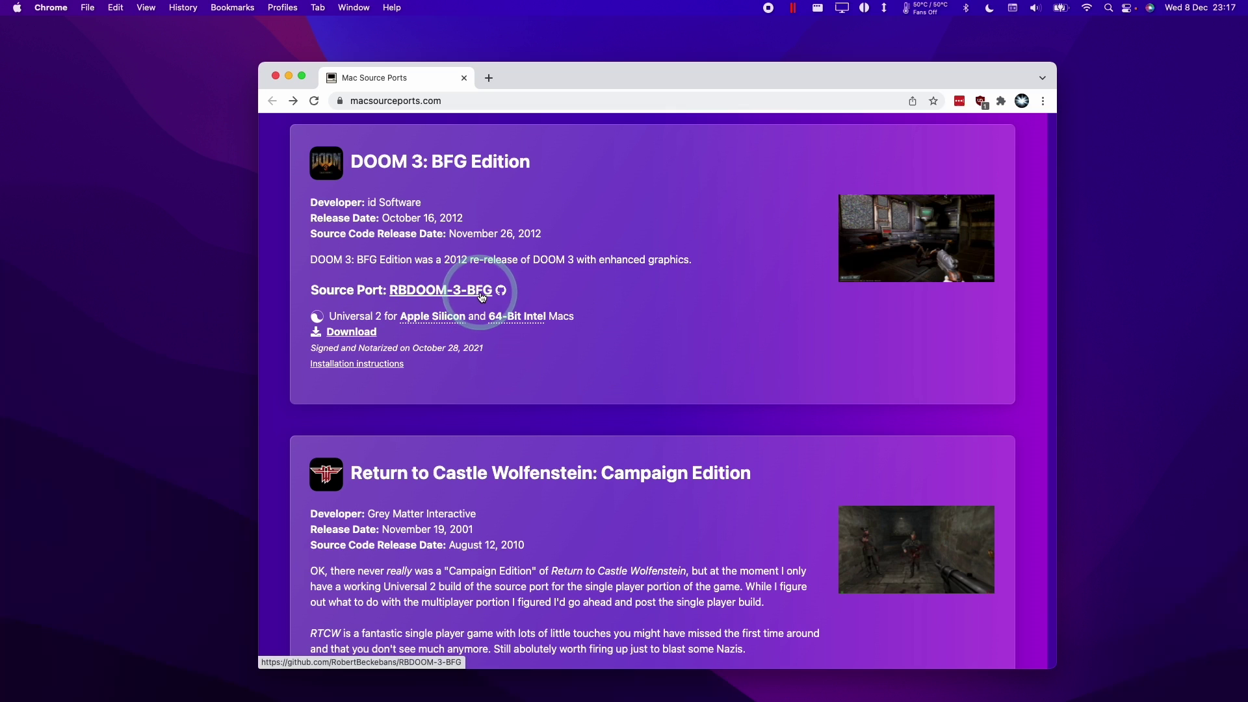
mouse_move(412, 318)
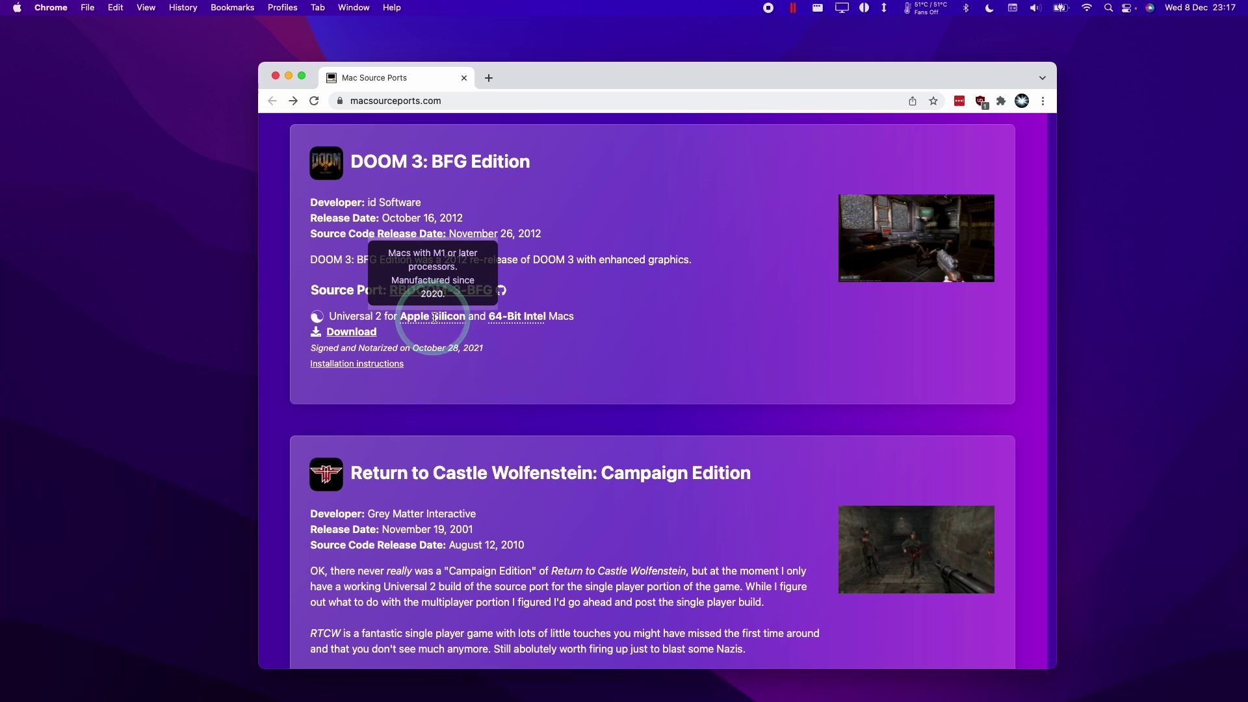
mouse_move(511, 318)
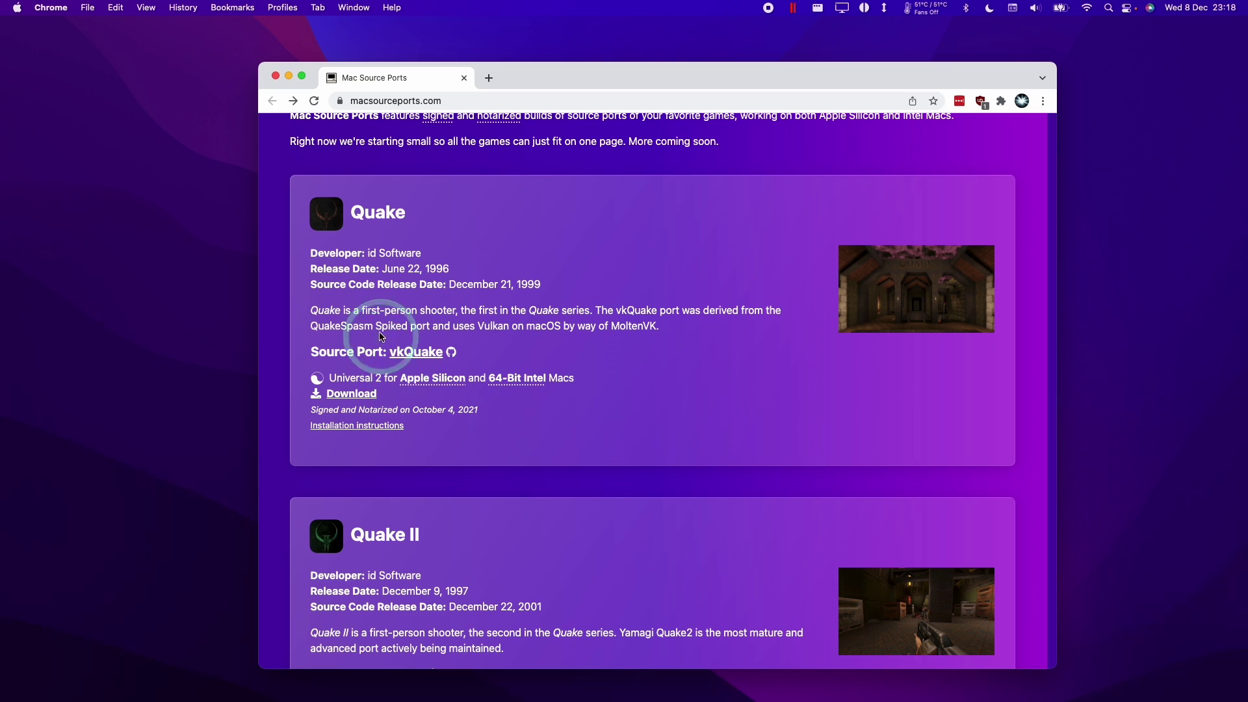
scroll(381, 254, "down", 12)
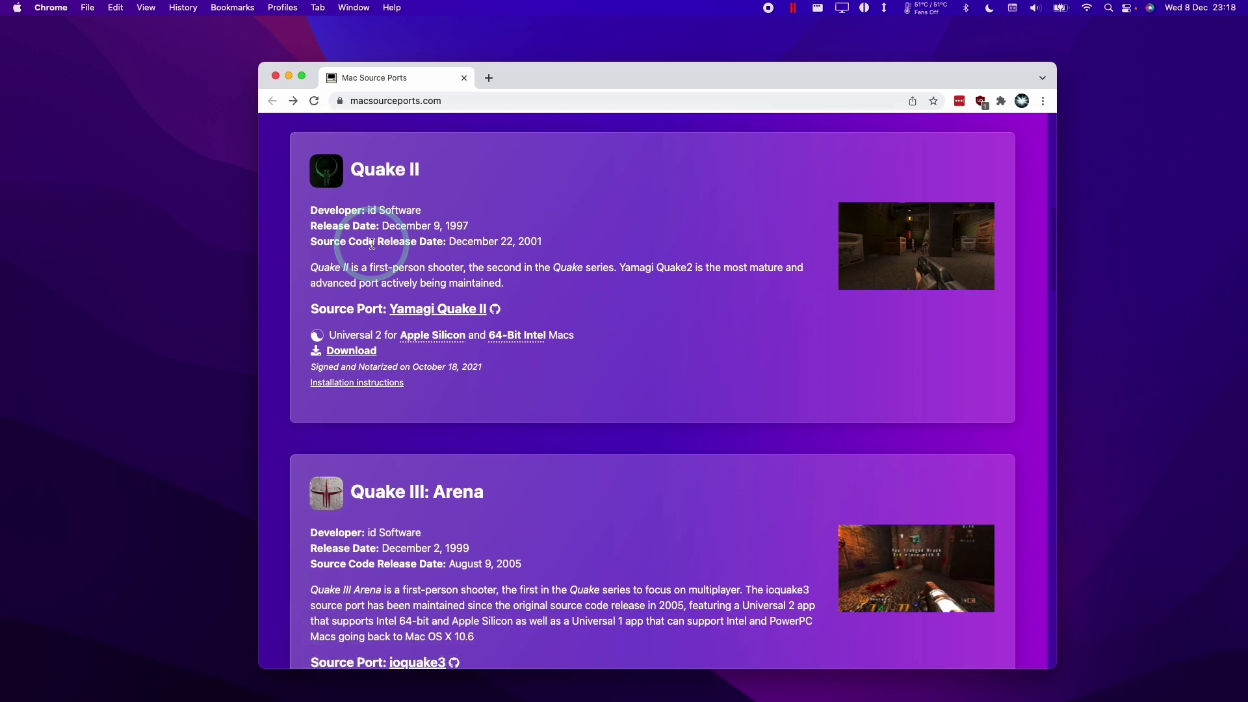
scroll(381, 255, "up", 5)
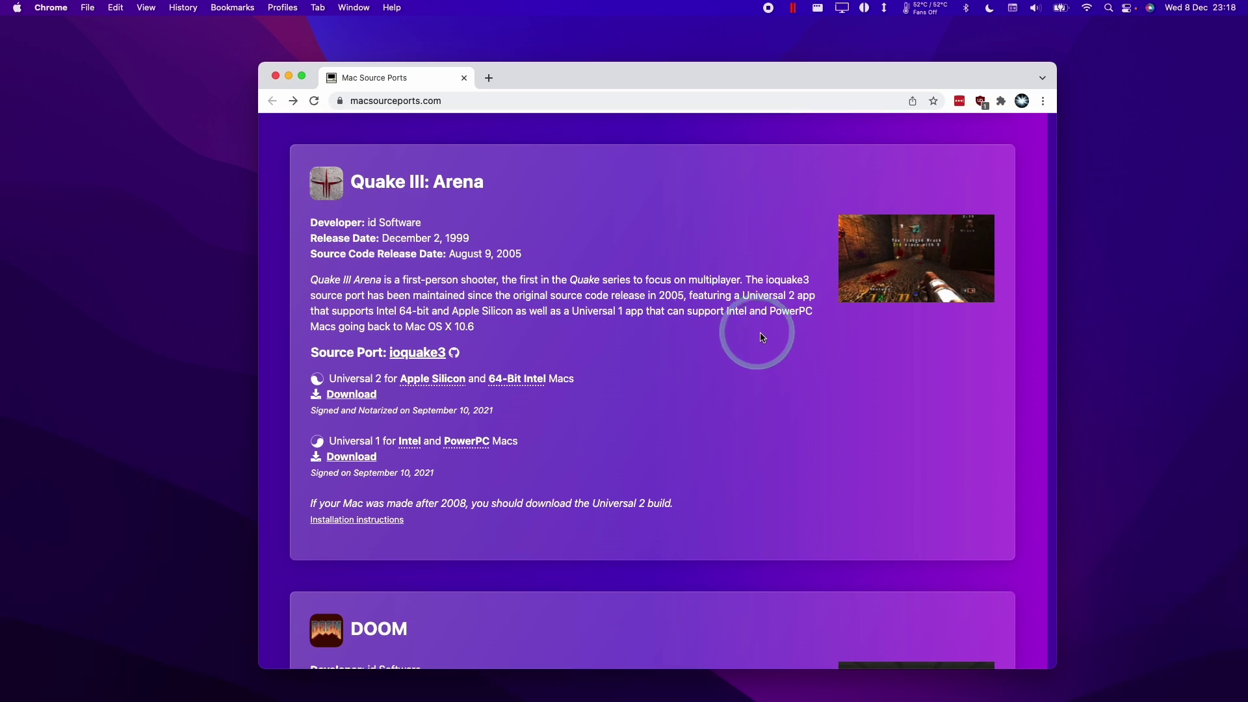
Download the RBDOOM-3-BFG build from the DOOM 3: BFG Edition entry and choose to keep the zip file.
scroll(642, 380, "down", 15)
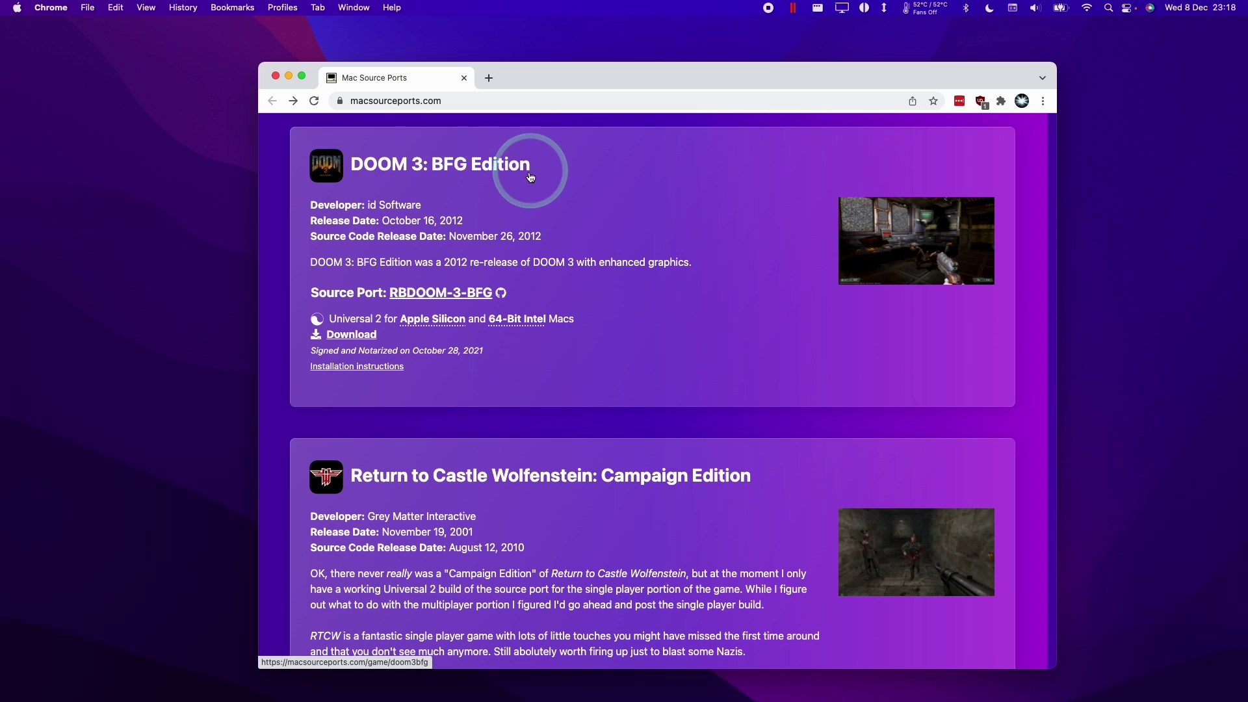
left_click(351, 336)
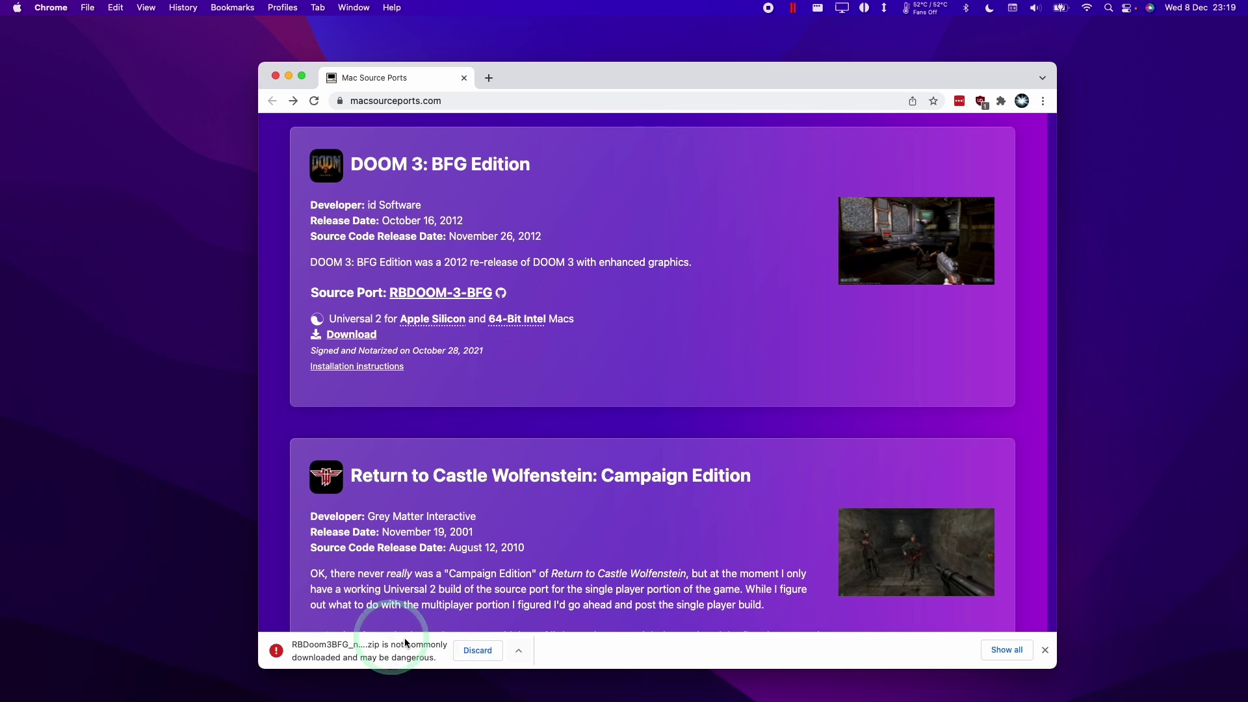
left_click(527, 651)
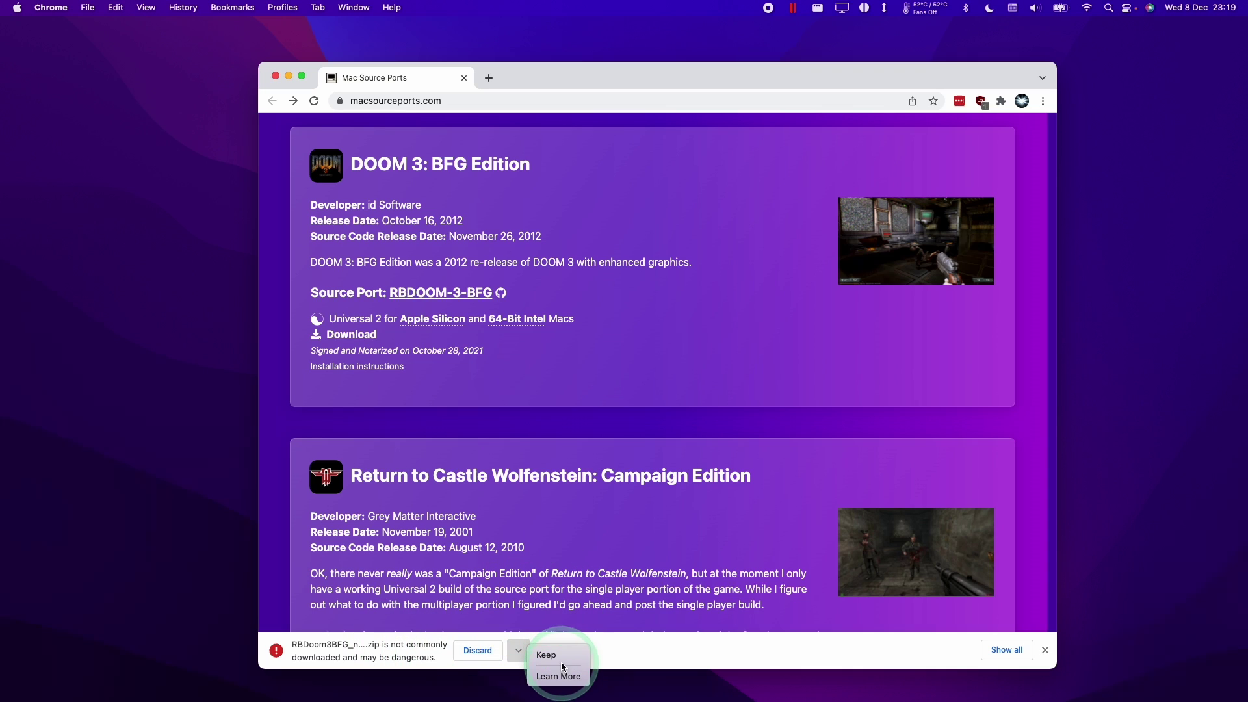
left_click(598, 629)
Switch to Finder and extract RBDoom3BFG_notarized.zip in the Downloads folder.
left_click(156, 670)
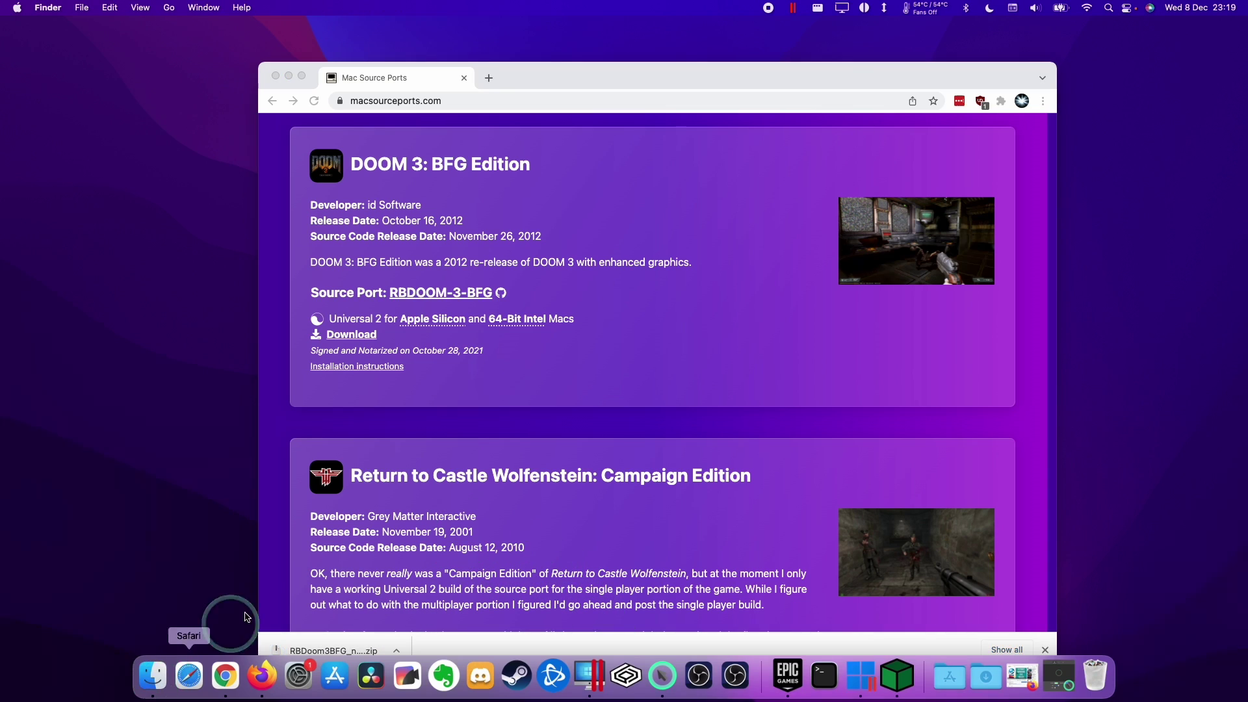
left_click(300, 245)
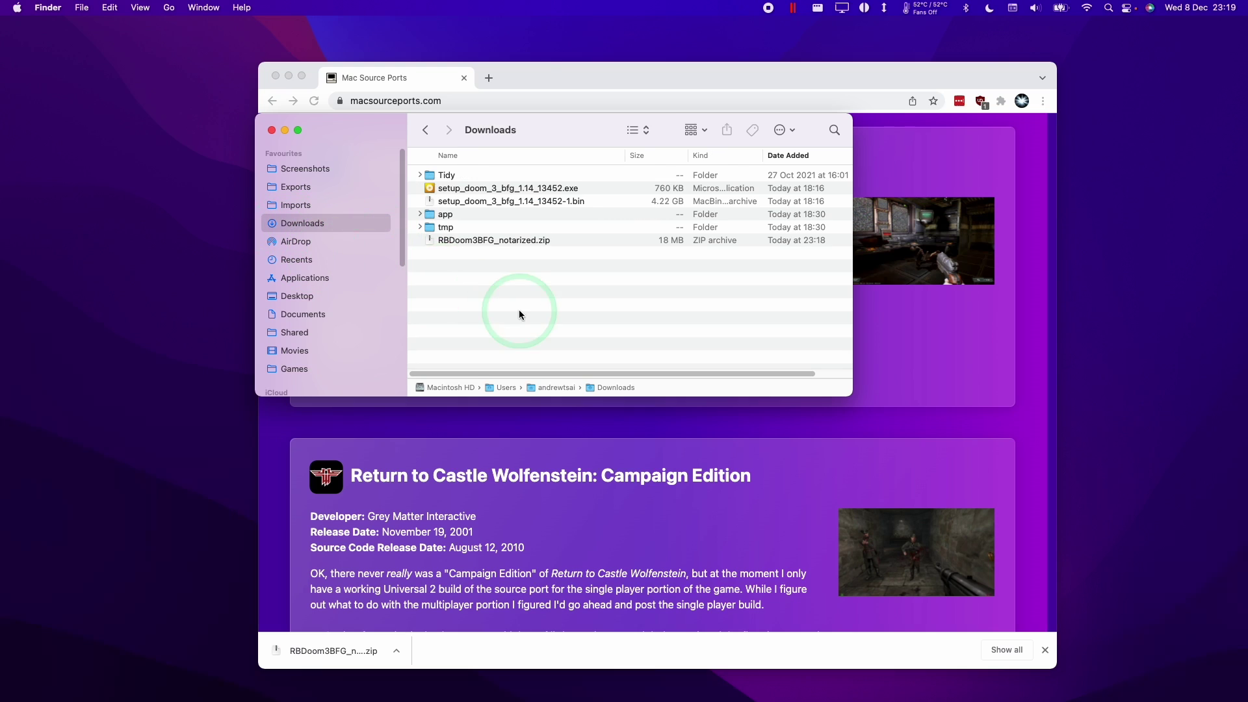
left_click(457, 242)
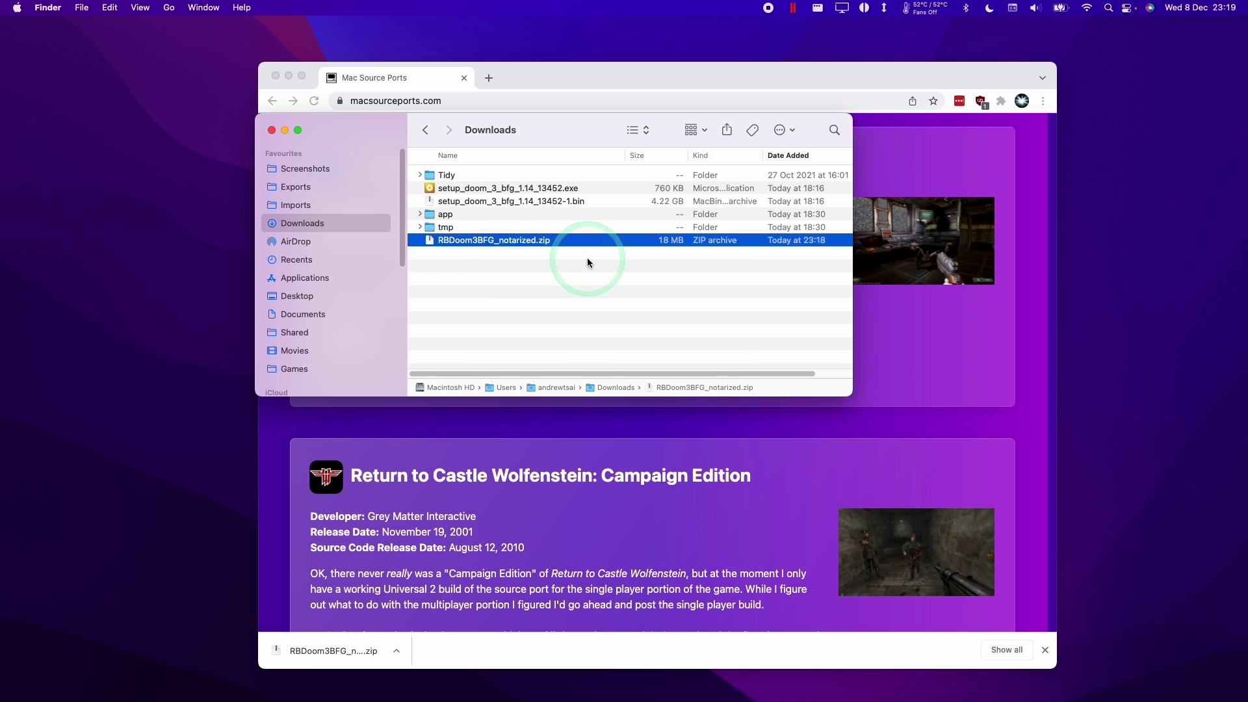
right_click(474, 253)
left_click(510, 318)
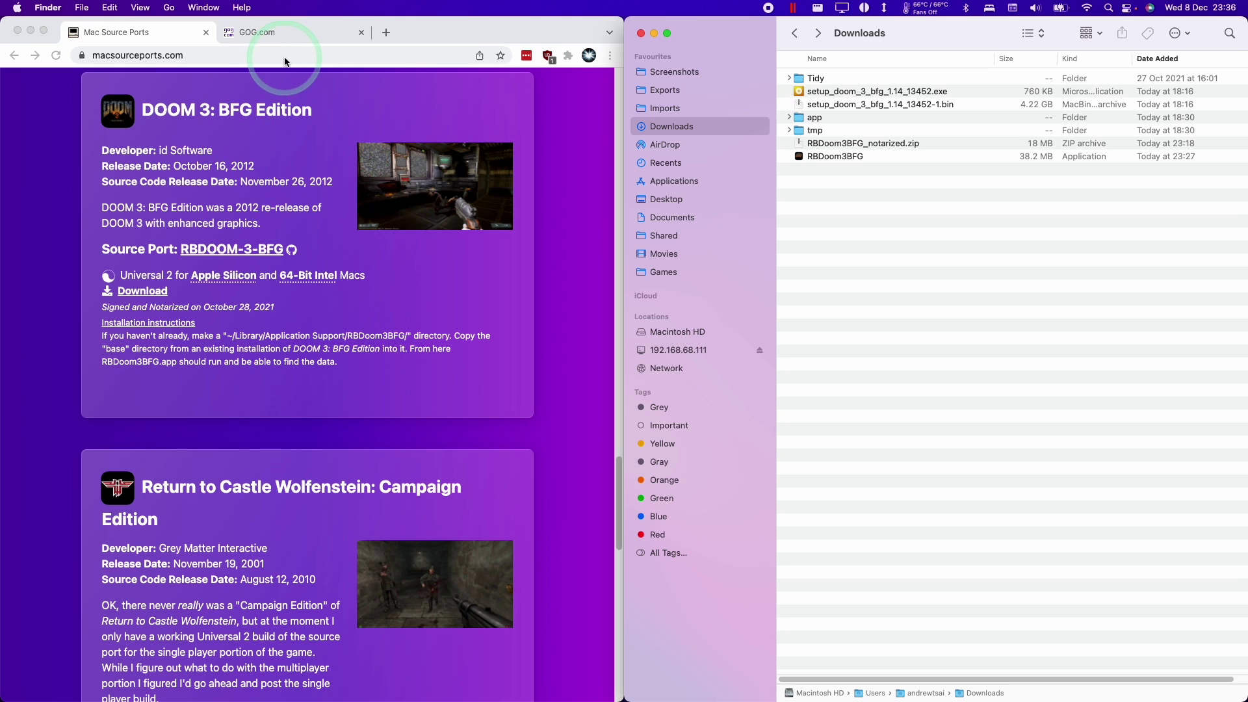
Review the Doom 3: BFG Edition offline installers on GOG.com and the YouTube video on extracting Windows EXE installers.
left_click(263, 34)
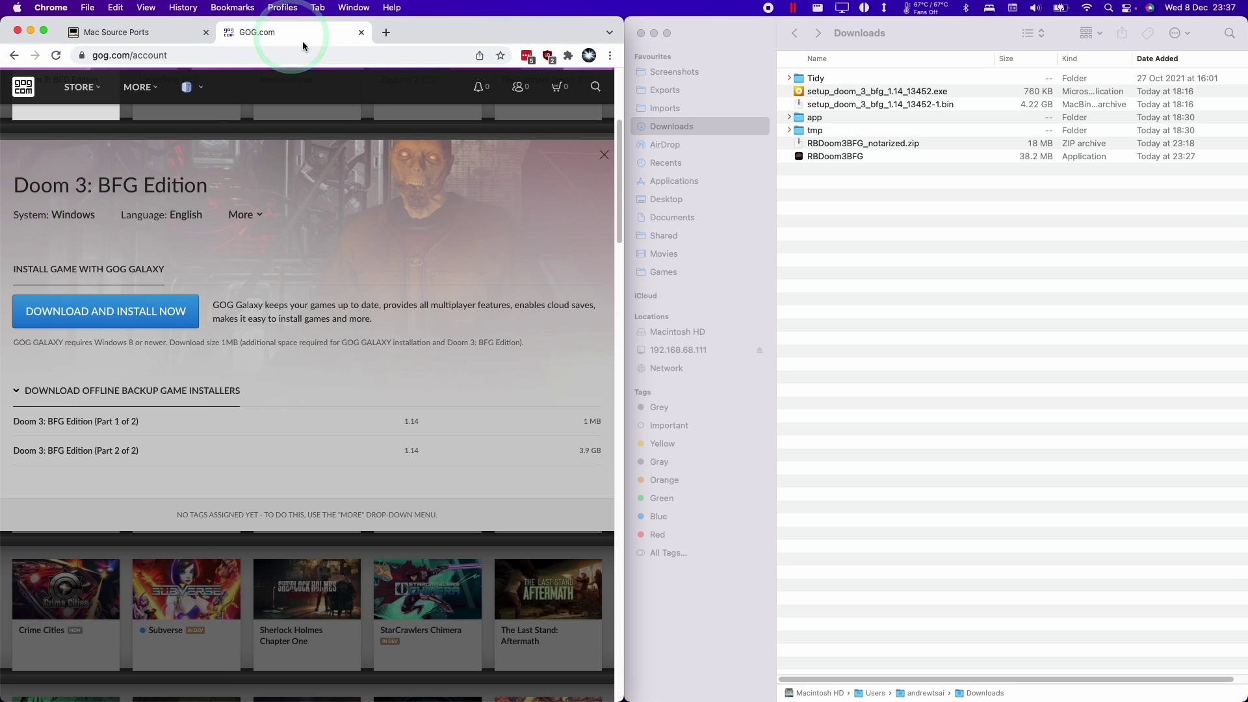
left_click(115, 184)
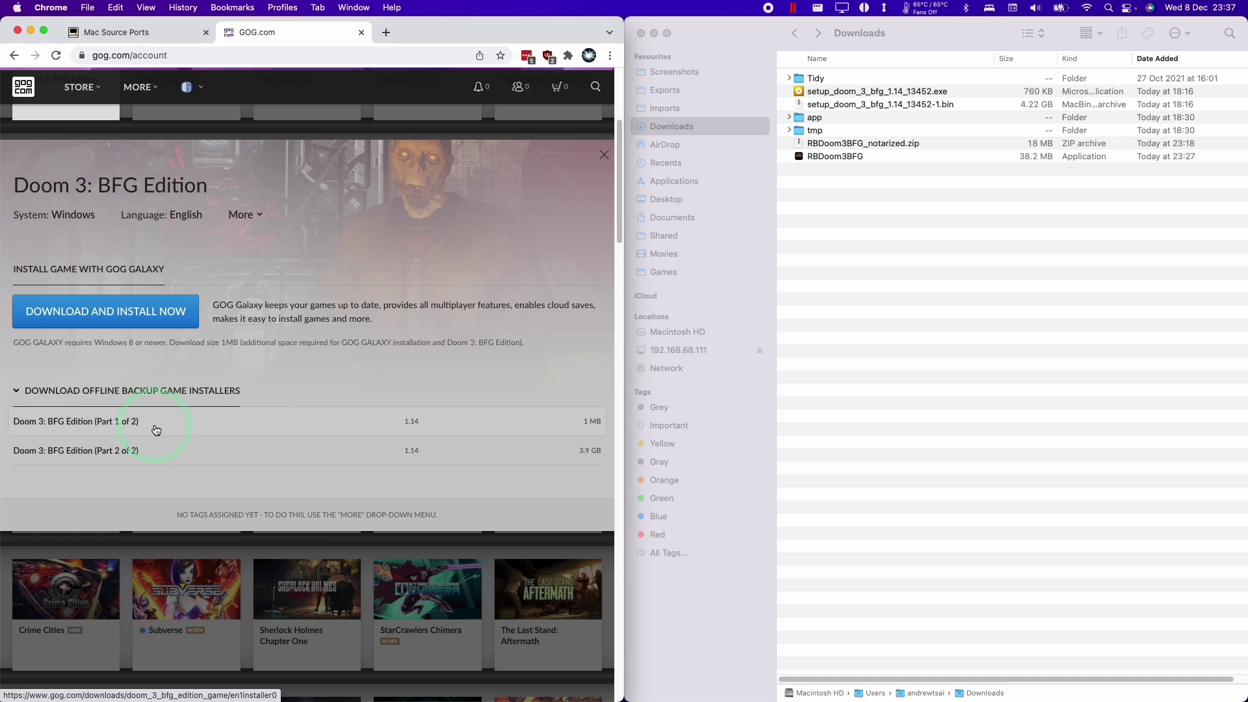
key("super+Tab")
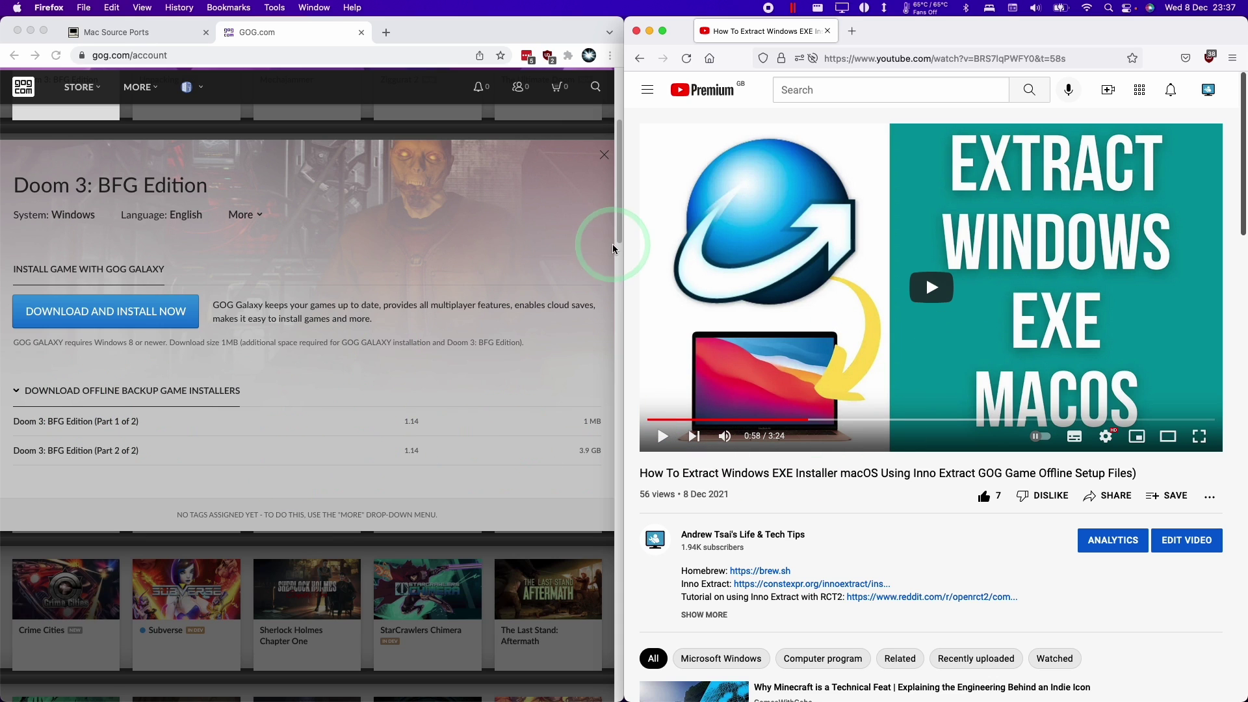
Switch to Finder, expand the app folder in Downloads and copy its base folder.
key("super+Tab")
left_click(790, 117)
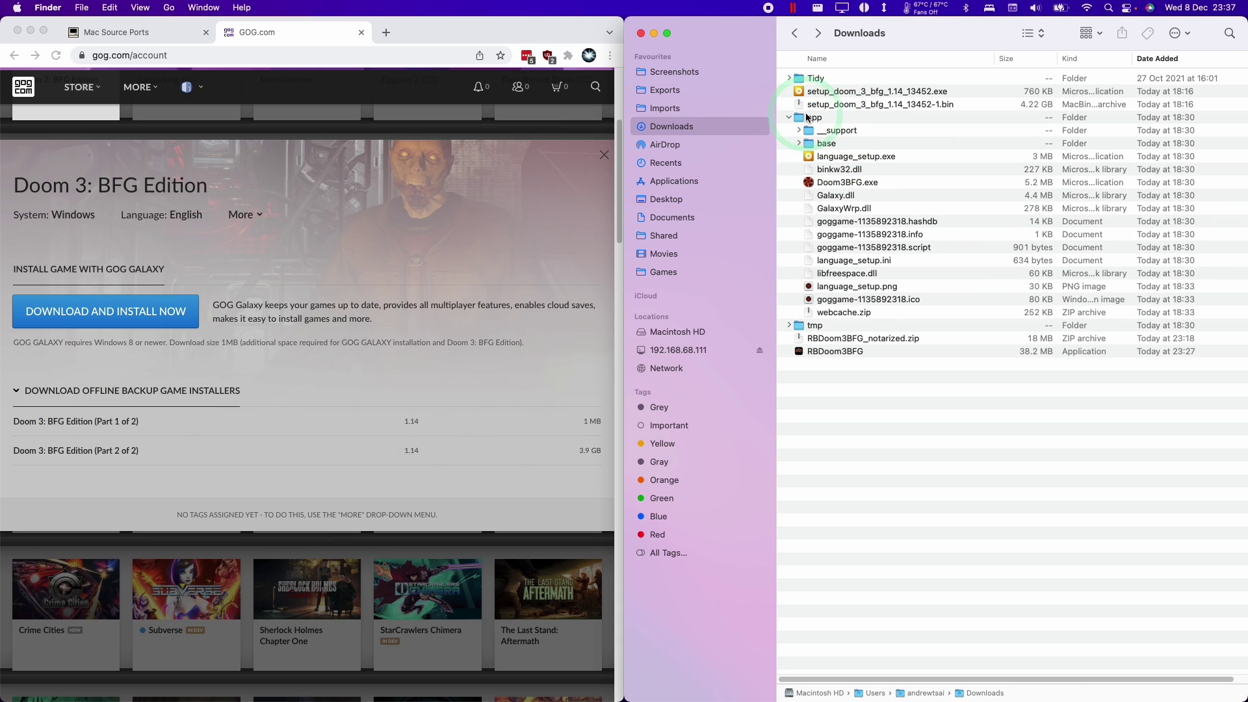
left_click(808, 118)
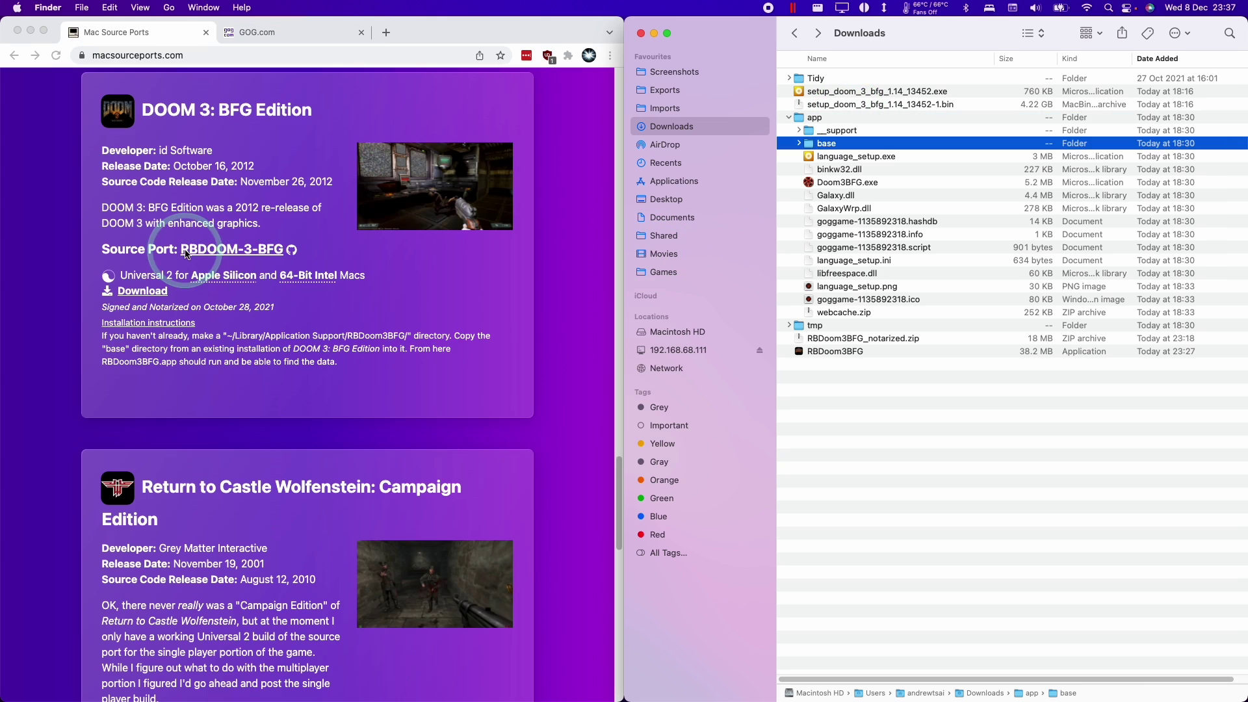
left_click(832, 145)
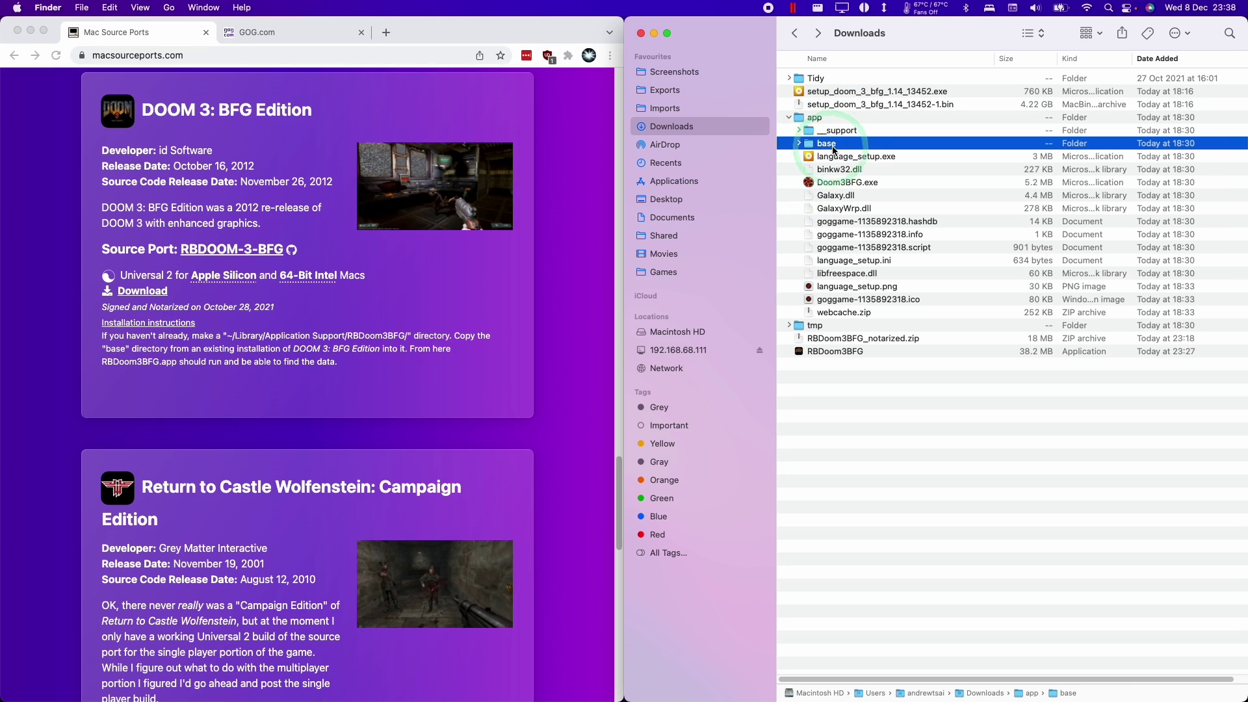
right_click(852, 146)
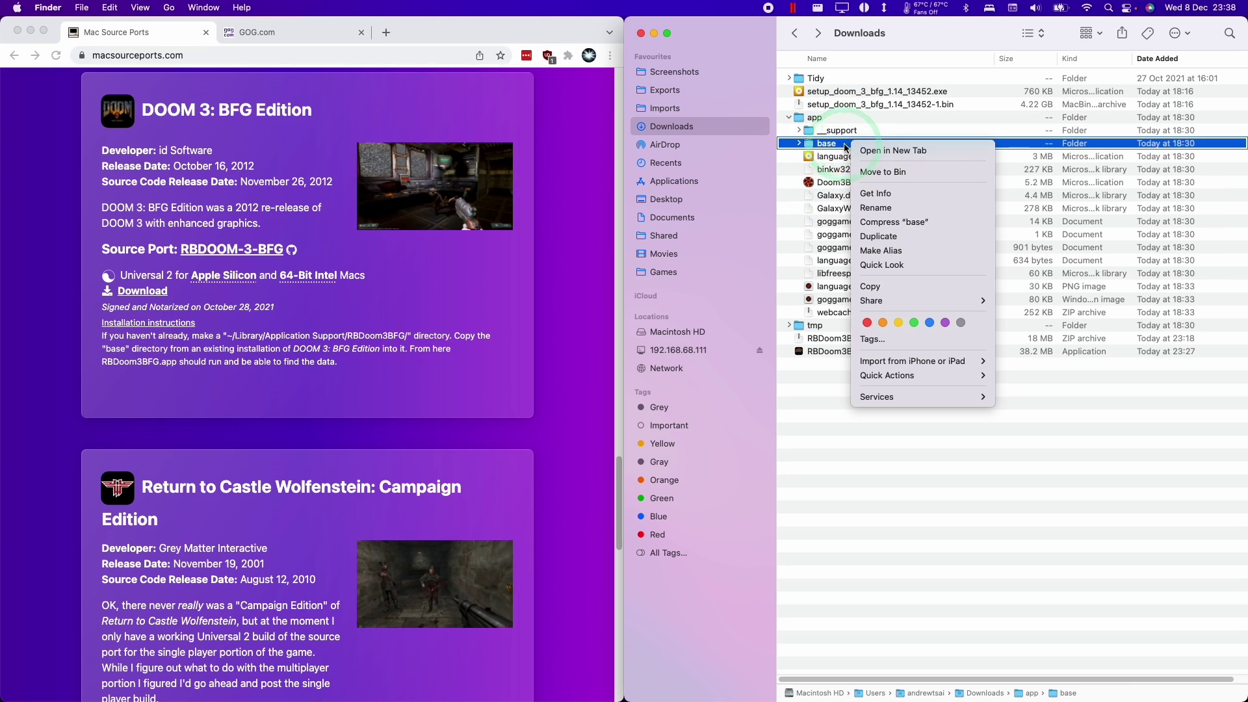
left_click(876, 289)
left_click(977, 426)
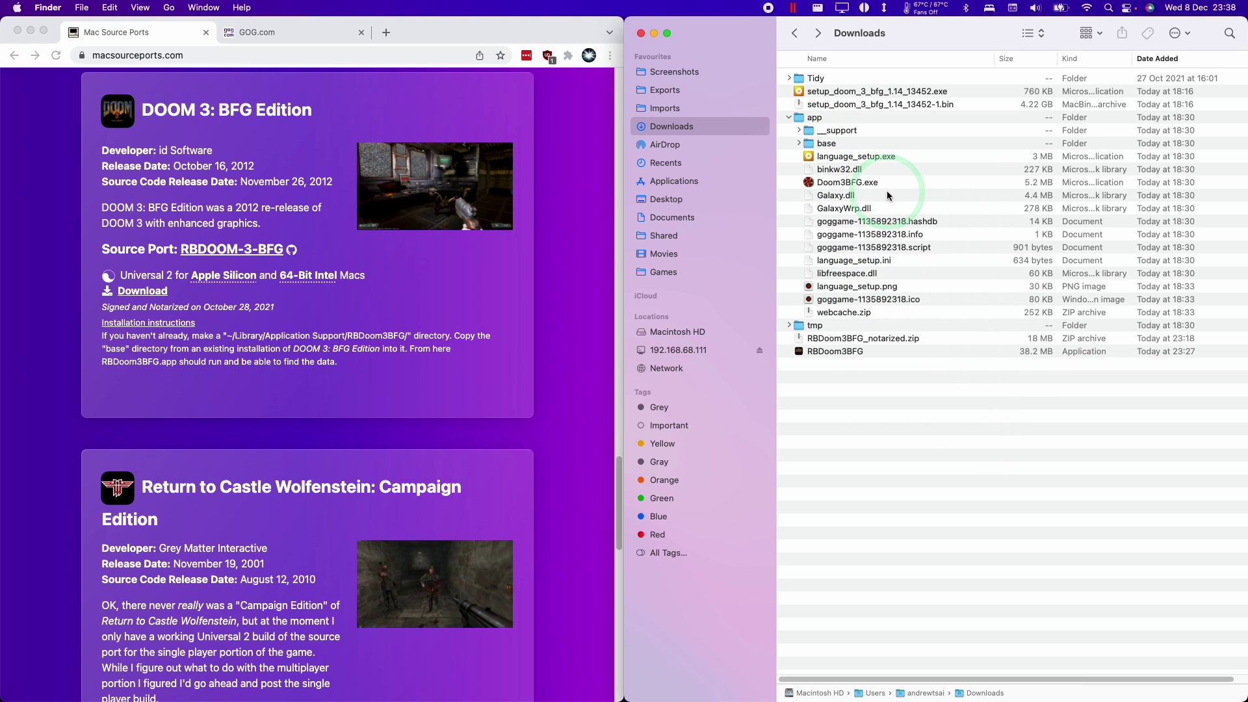
Open the Application Support folder in the user Library and select the RBDOOM-3-BFG folder.
left_click(777, 107)
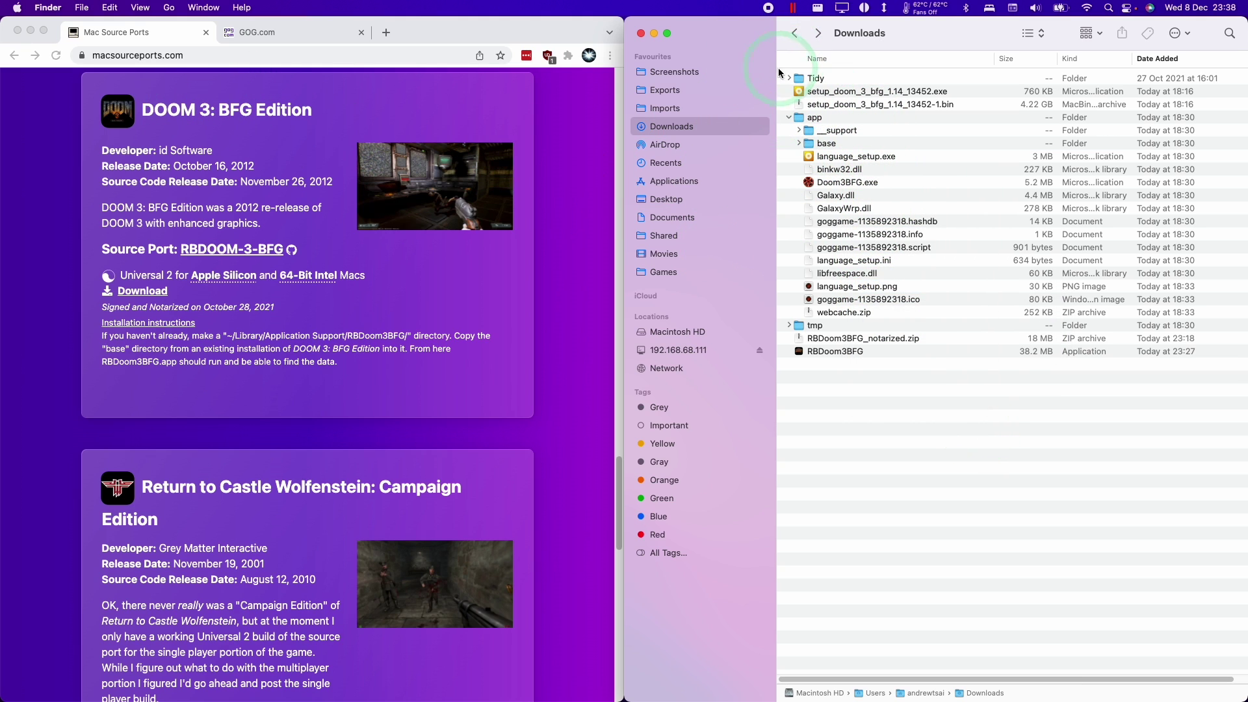
left_click(188, 42)
left_click(169, 10)
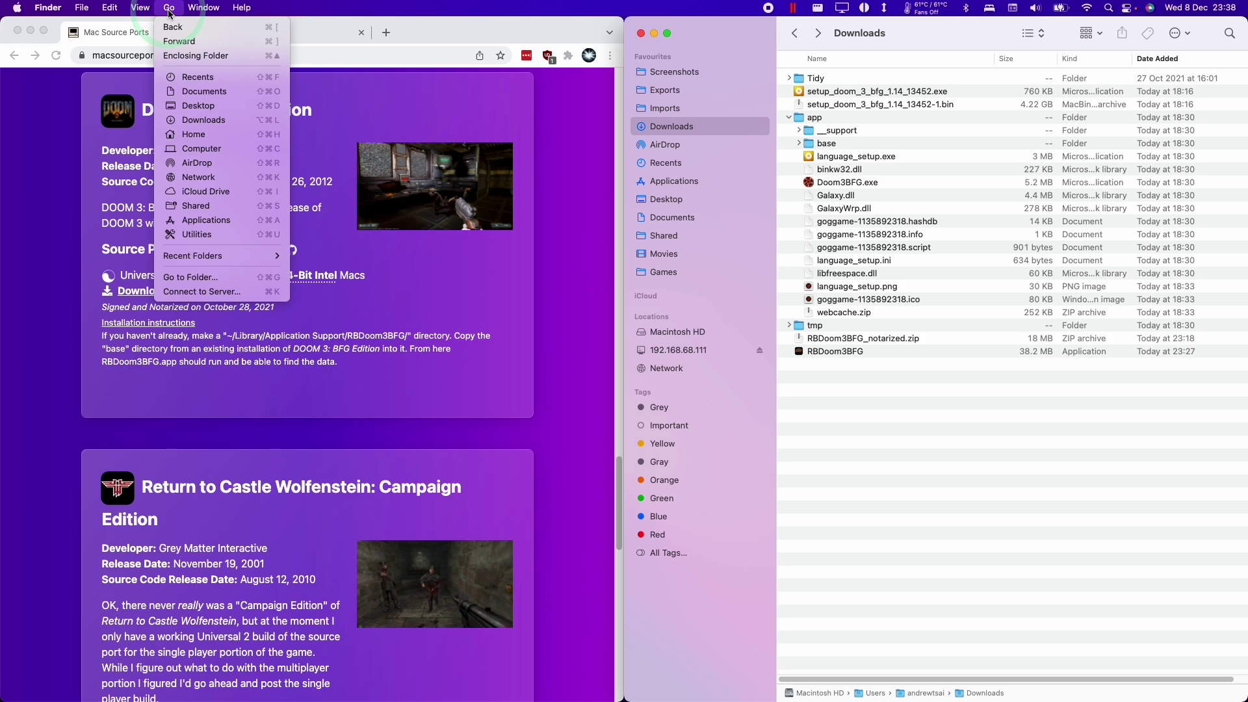
key("alt")
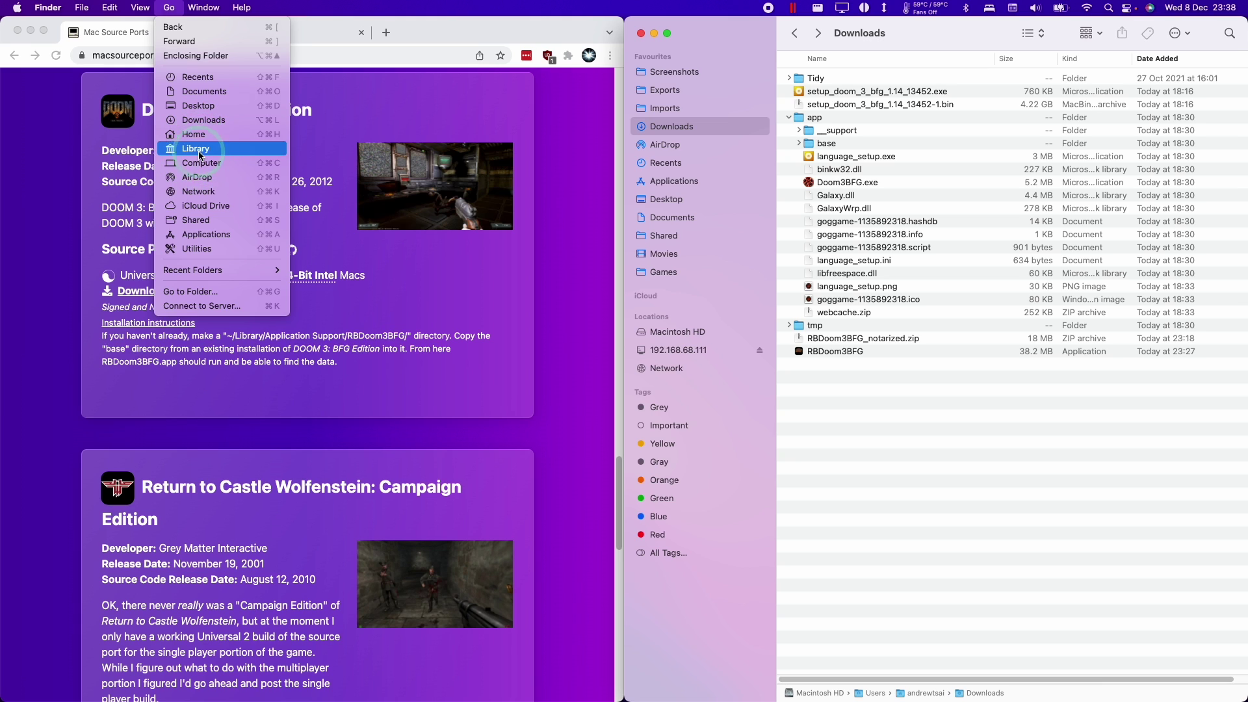
left_click(196, 149)
double_click(811, 107)
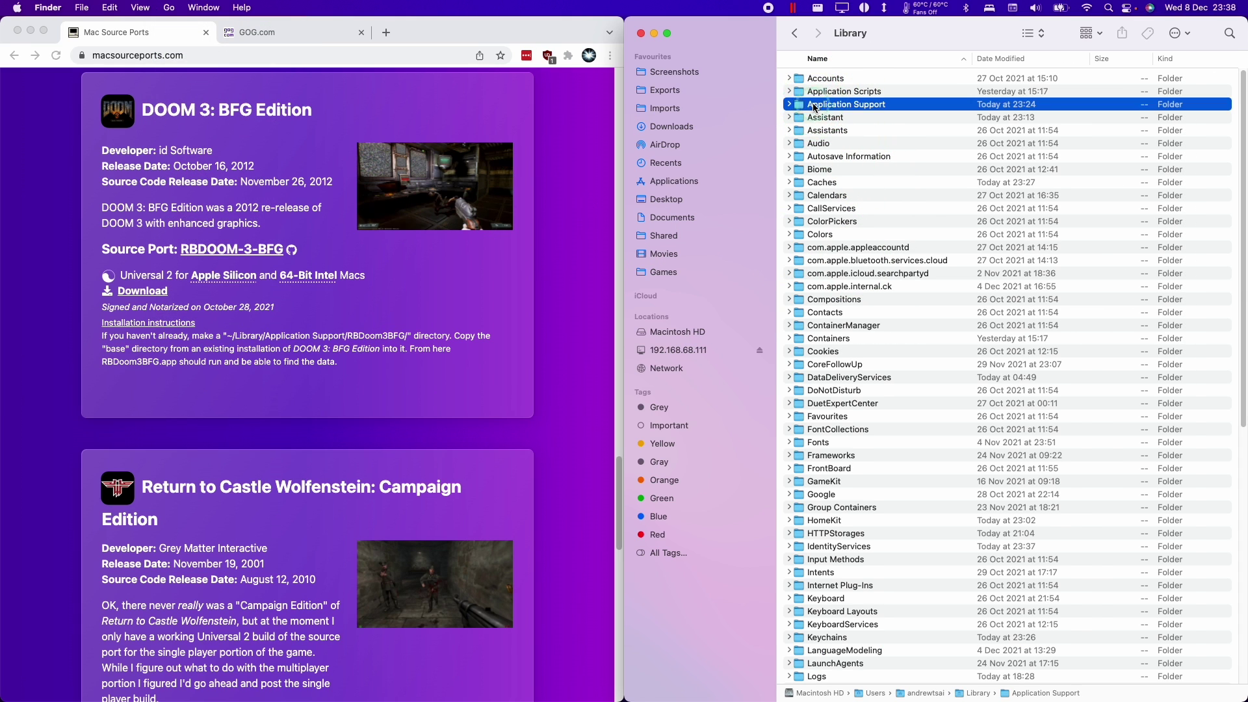
key("r")
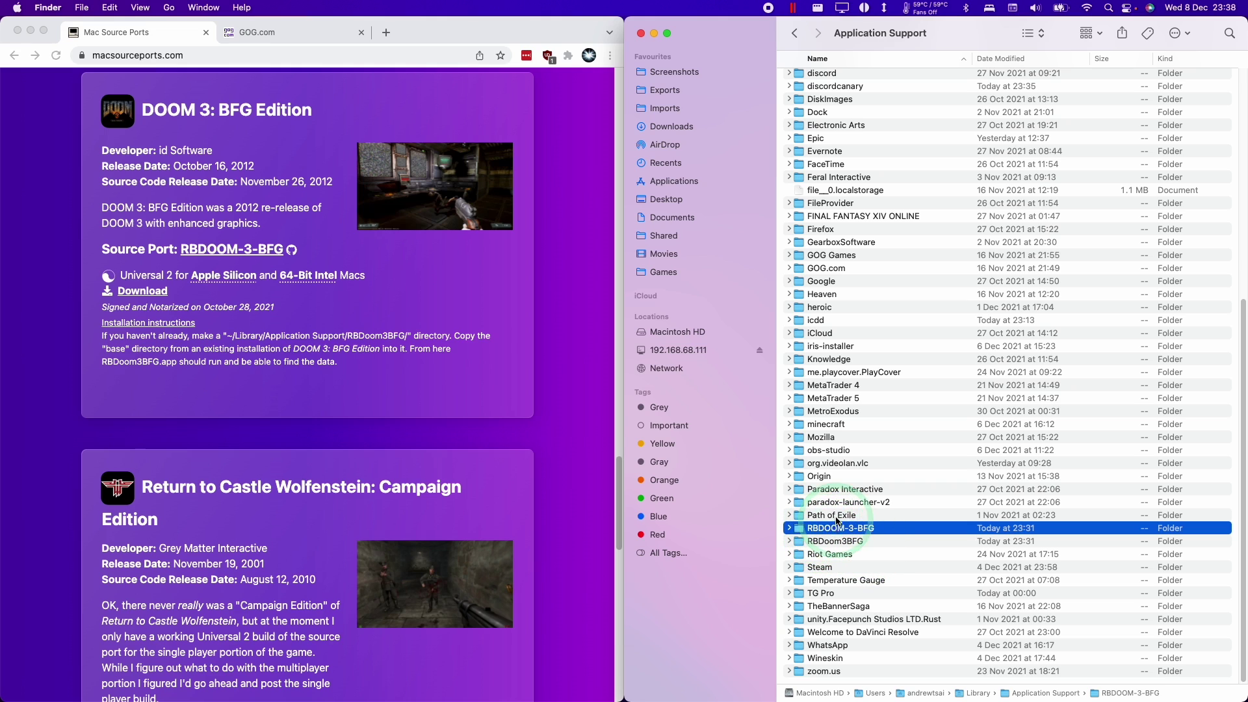
left_click(83, 8)
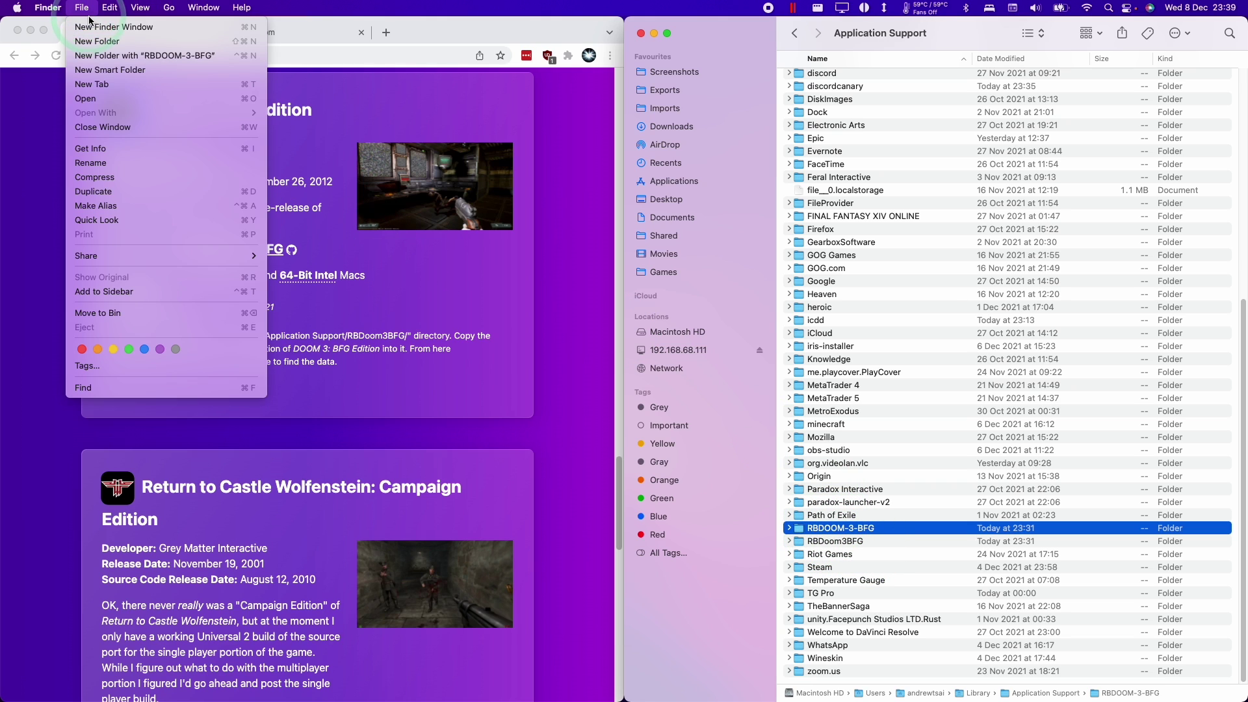
left_click(91, 37)
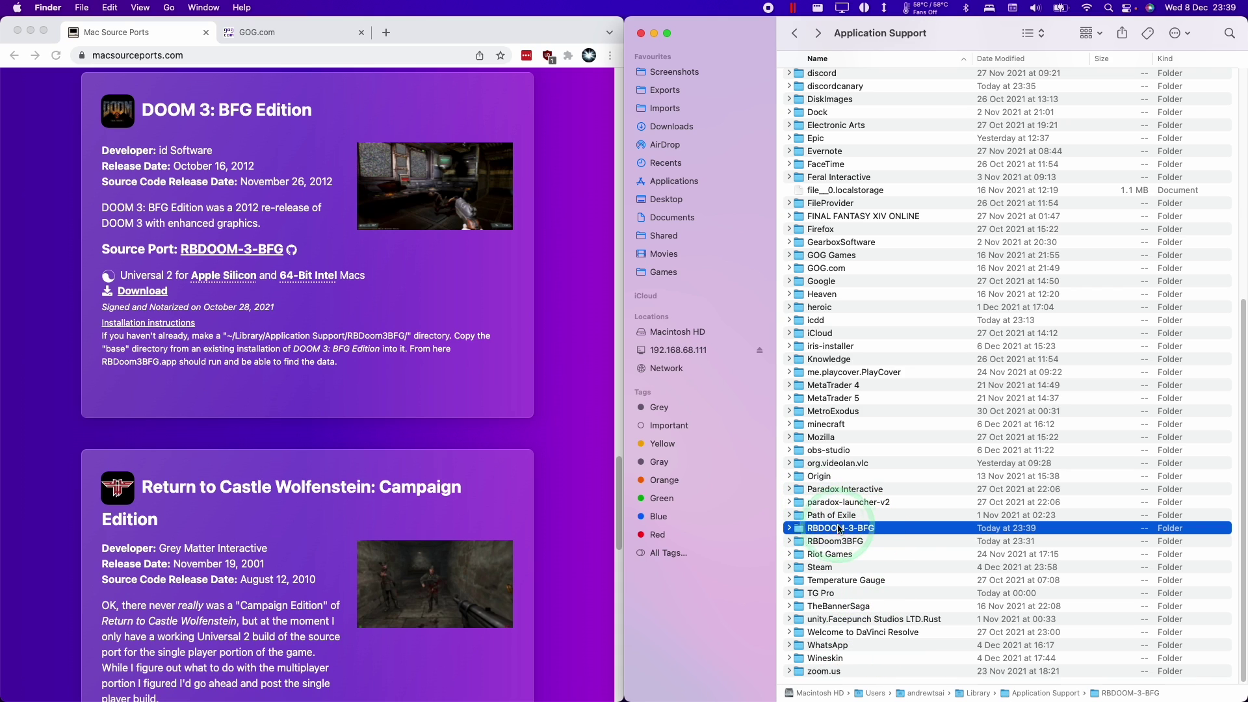
Open the RBDOOM-3-BFG folder and paste the copied base folder into it.
double_click(871, 525)
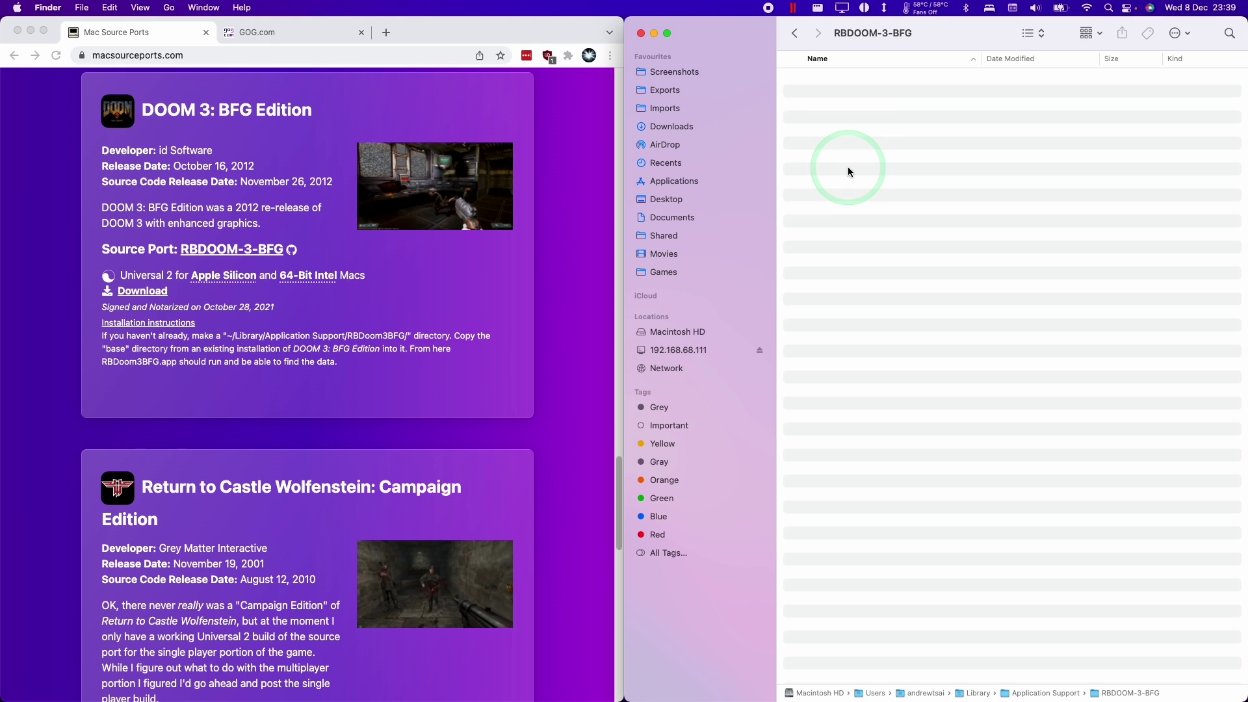
left_click(110, 7)
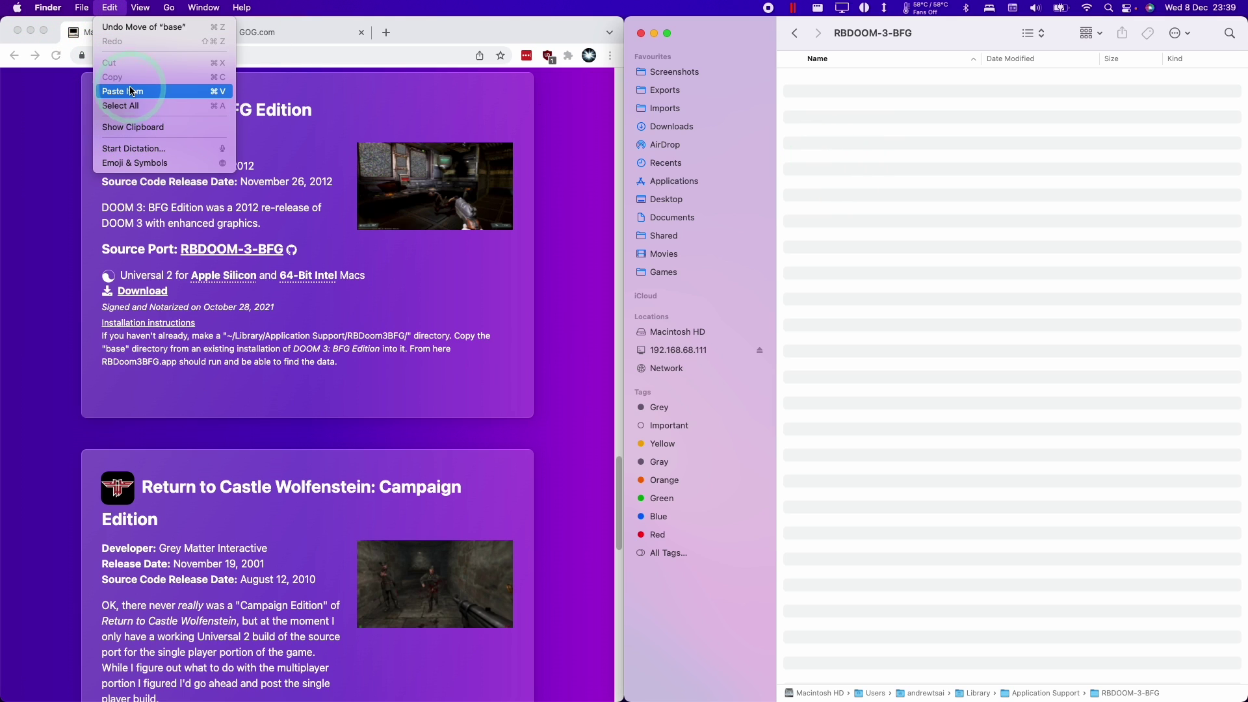
left_click(1064, 223)
left_click(816, 79)
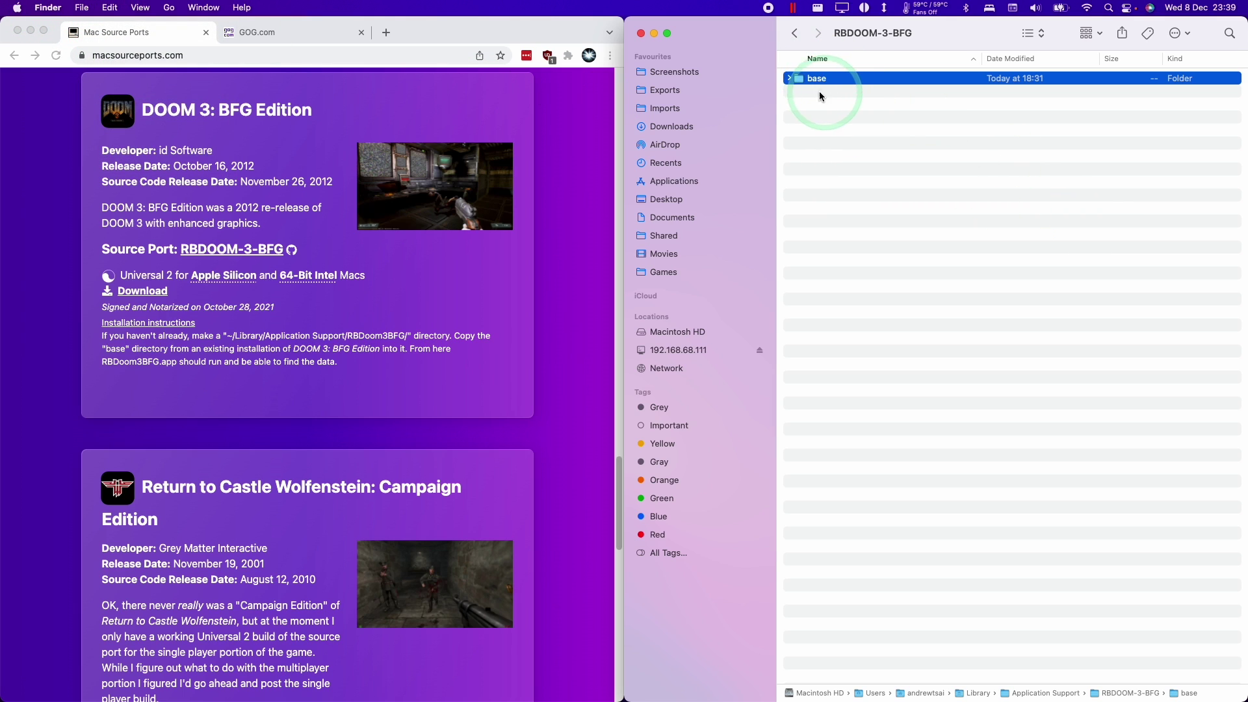
left_click(942, 153)
Open the Downloads folder and move the RBDoom3BFG application into the Applications folder.
key("super+alt+l")
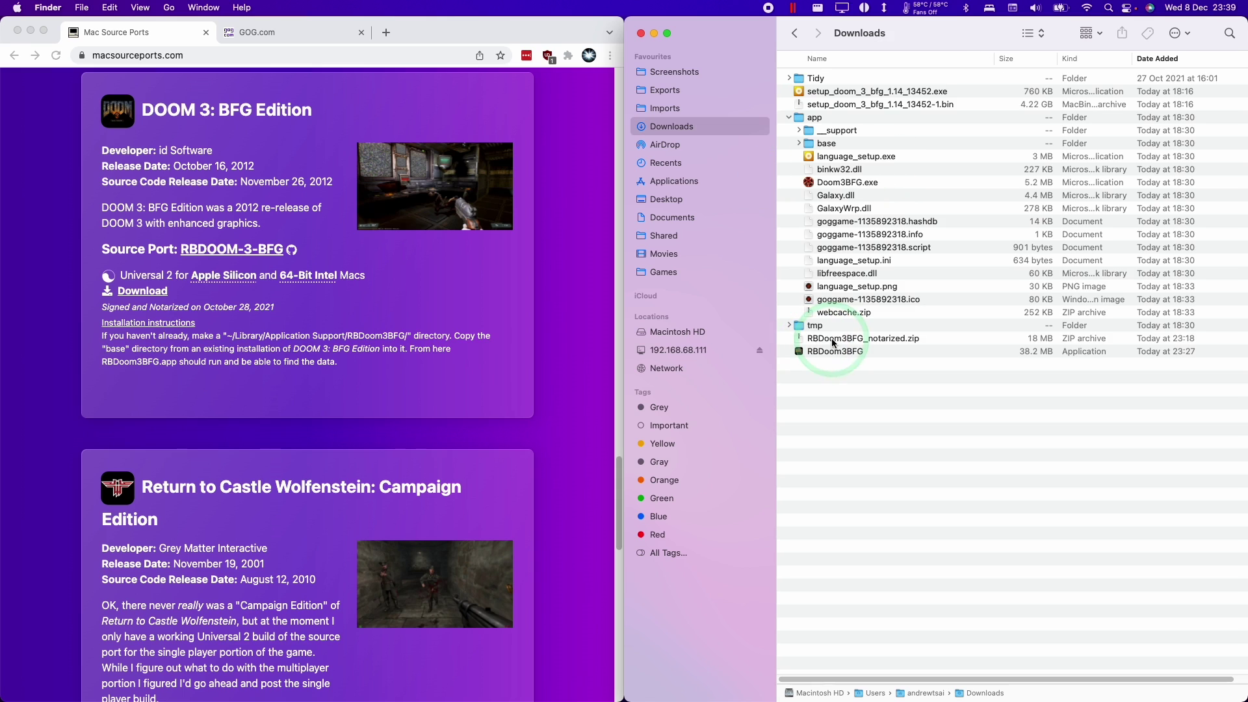
left_click(813, 351)
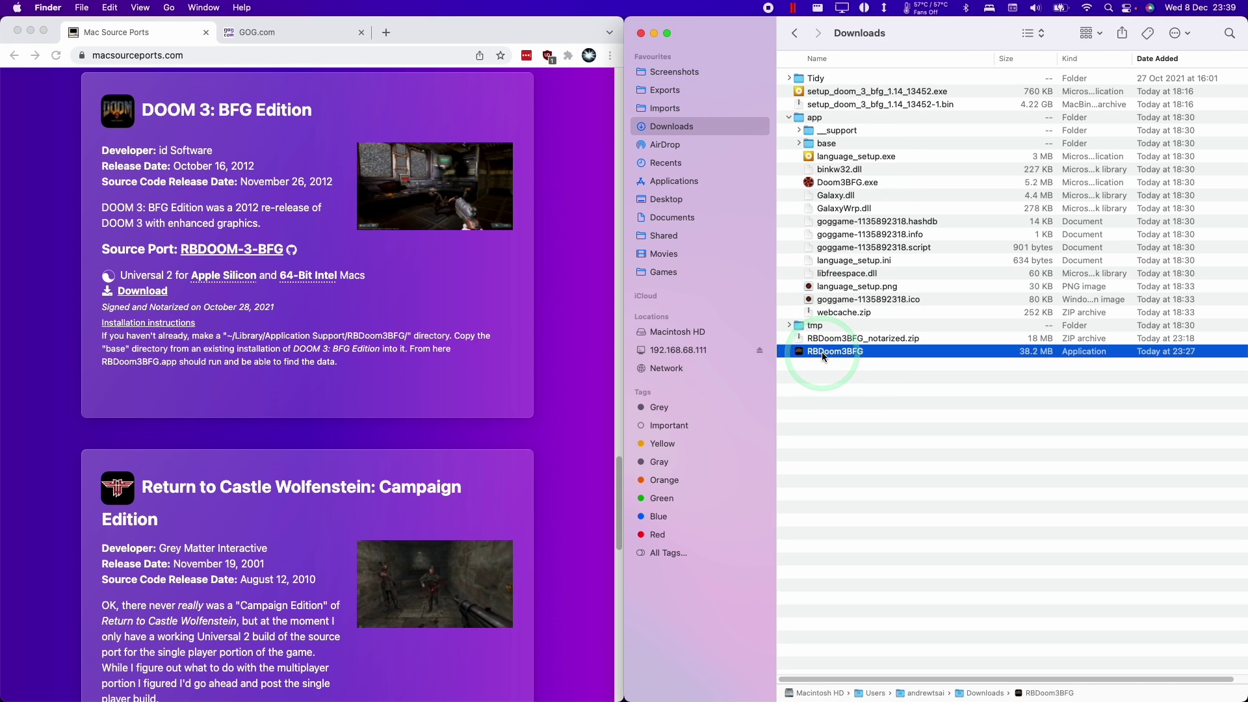
left_click_drag(840, 358, 680, 184)
Launch RBDoom3BFG from the Applications folder and check the kind of its rbdoom process in Activity Monitor.
left_click(716, 183)
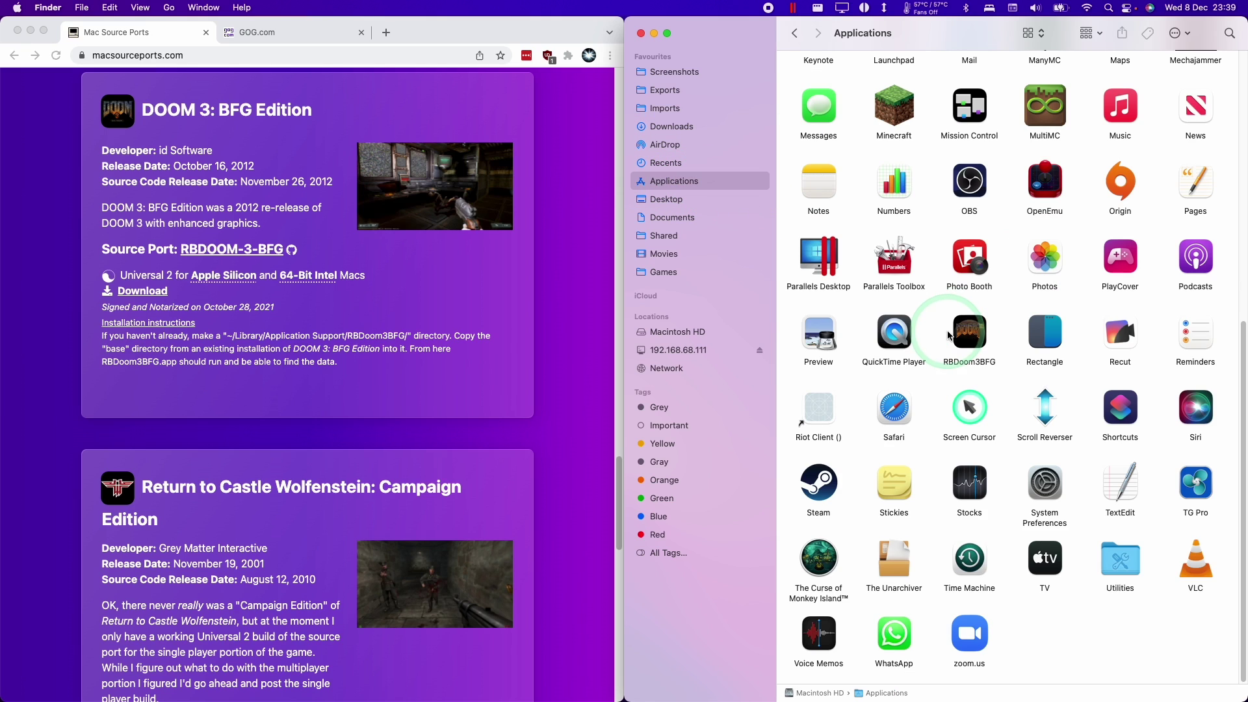
left_click(973, 342)
left_click(957, 343)
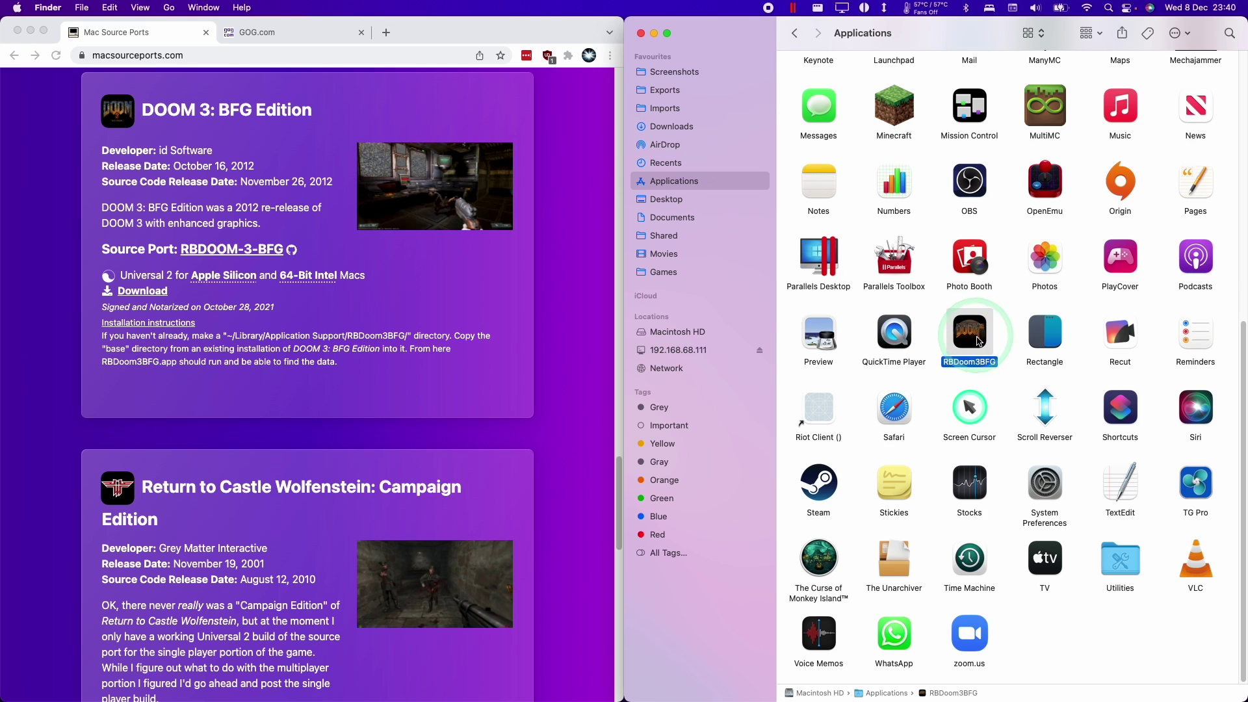
double_click(979, 341)
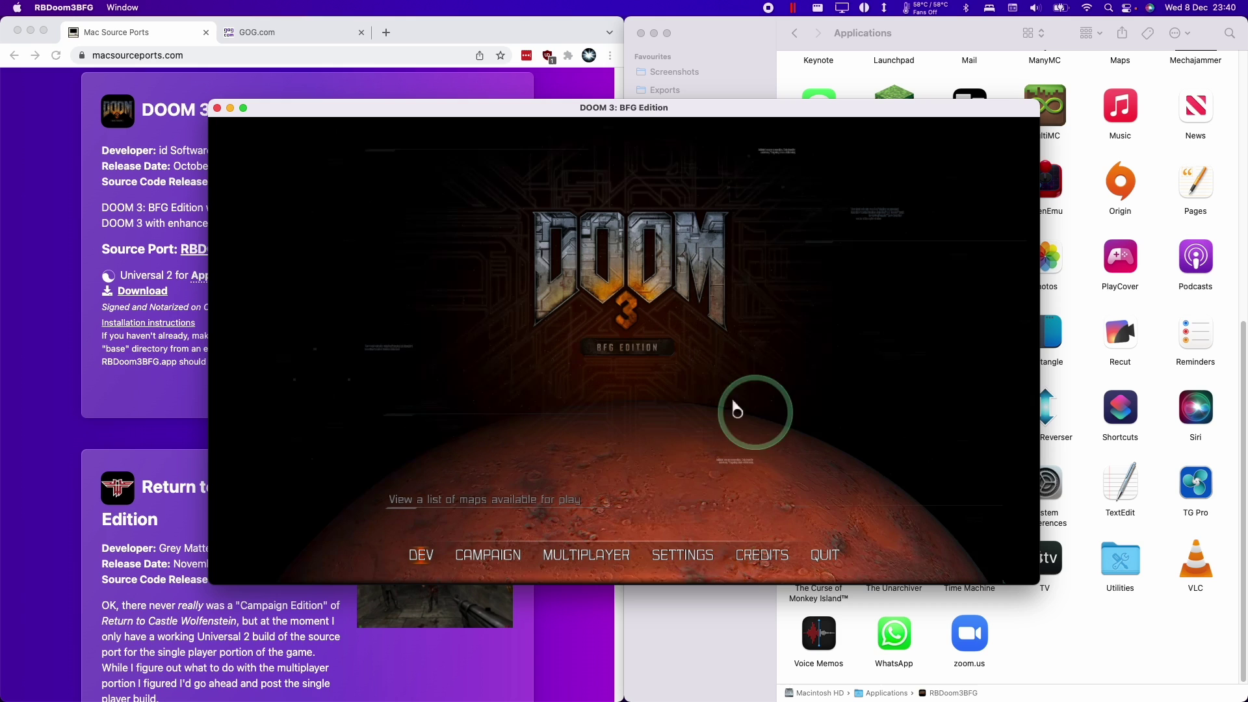
left_click_drag(755, 672, 185, 282)
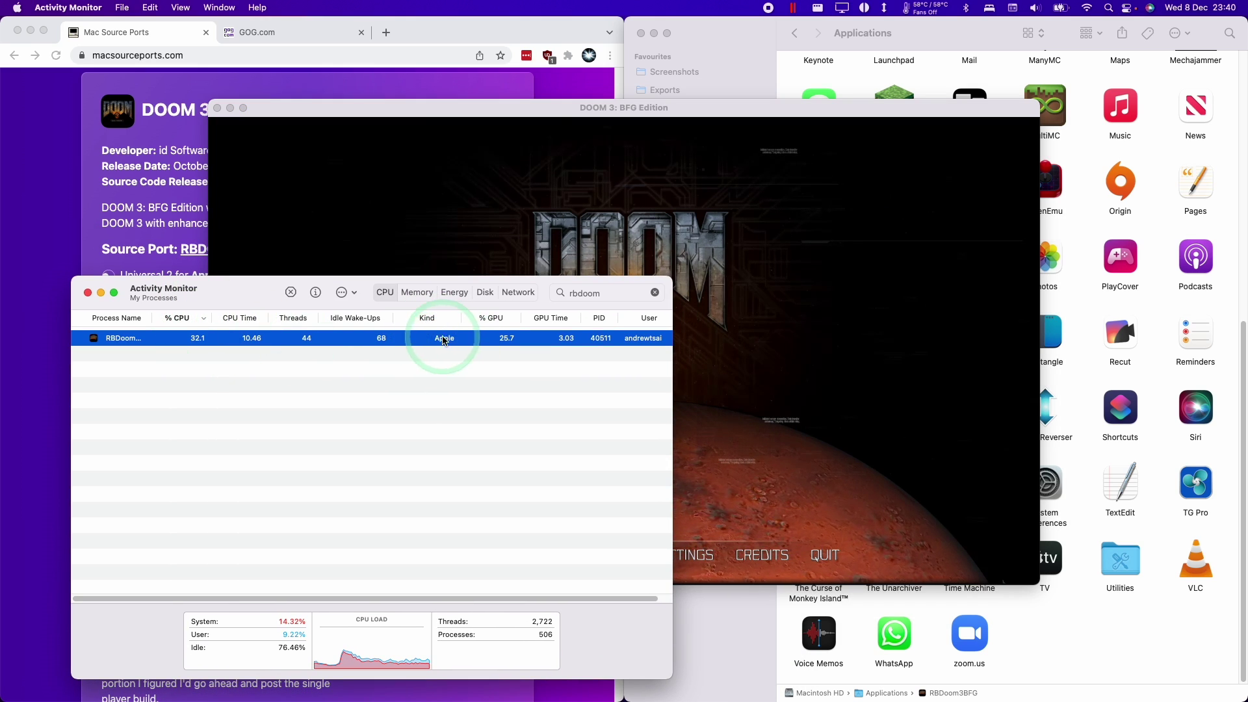
left_click(447, 152)
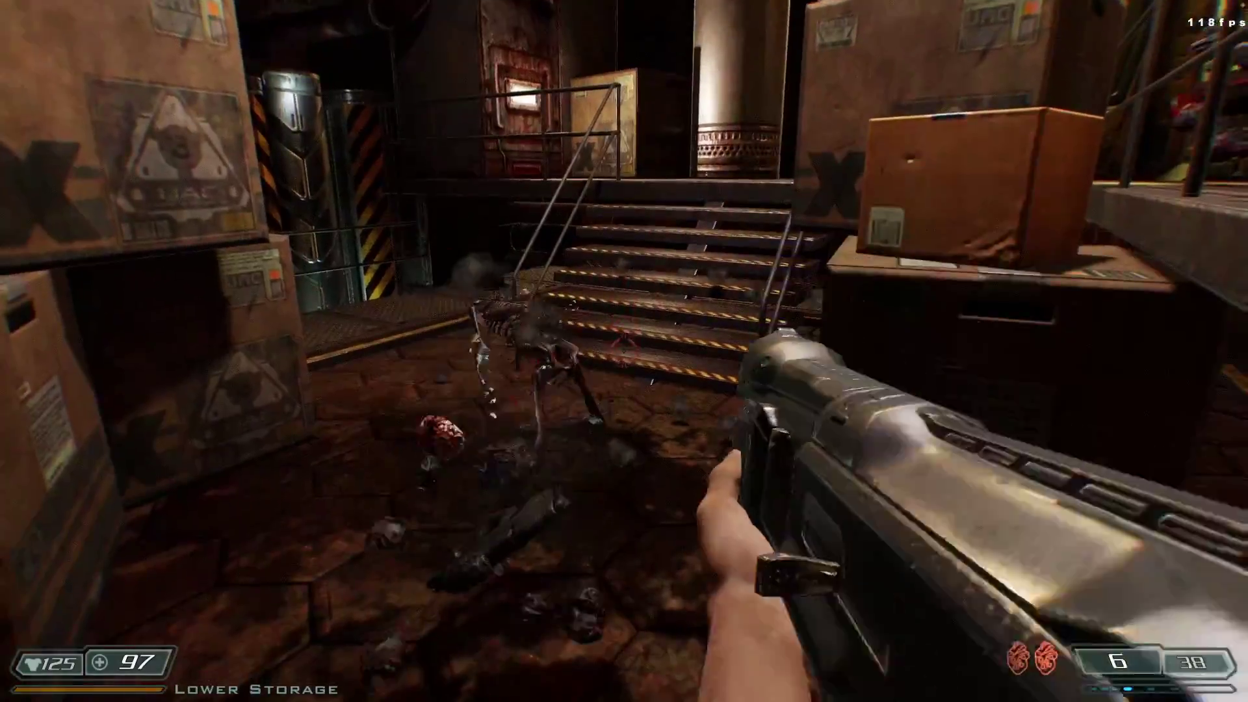
key("w")
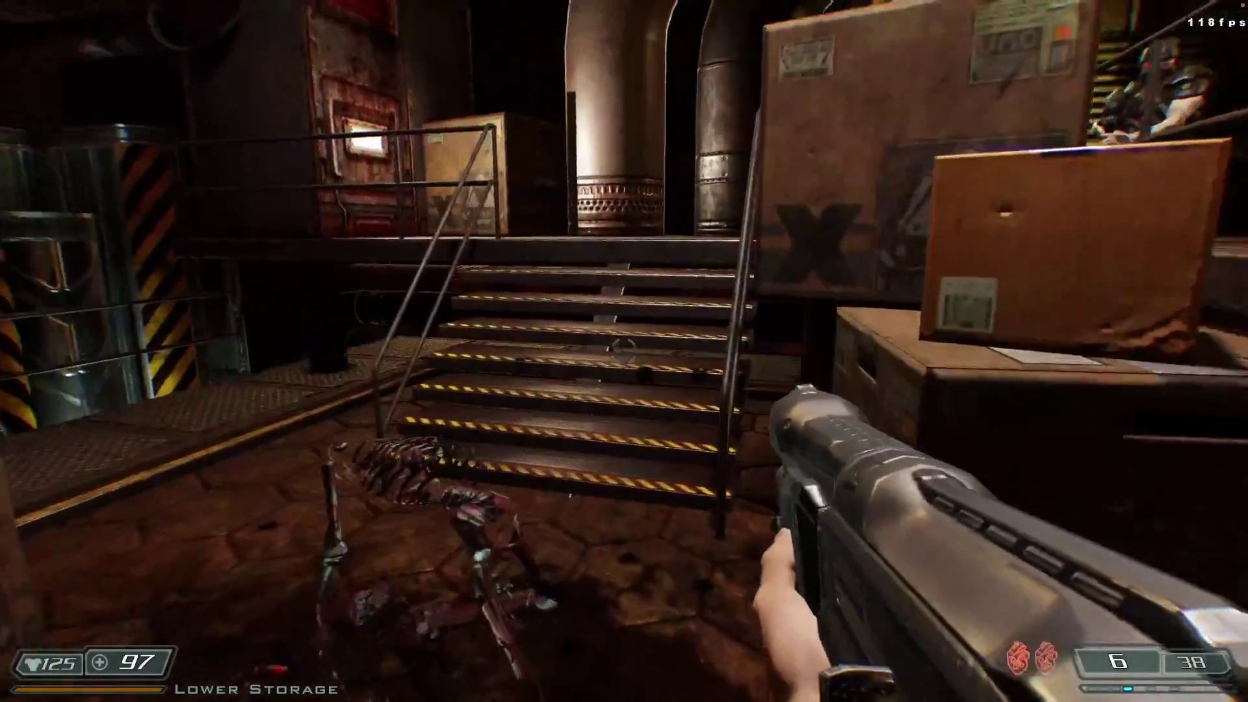
key("r")
key("w")
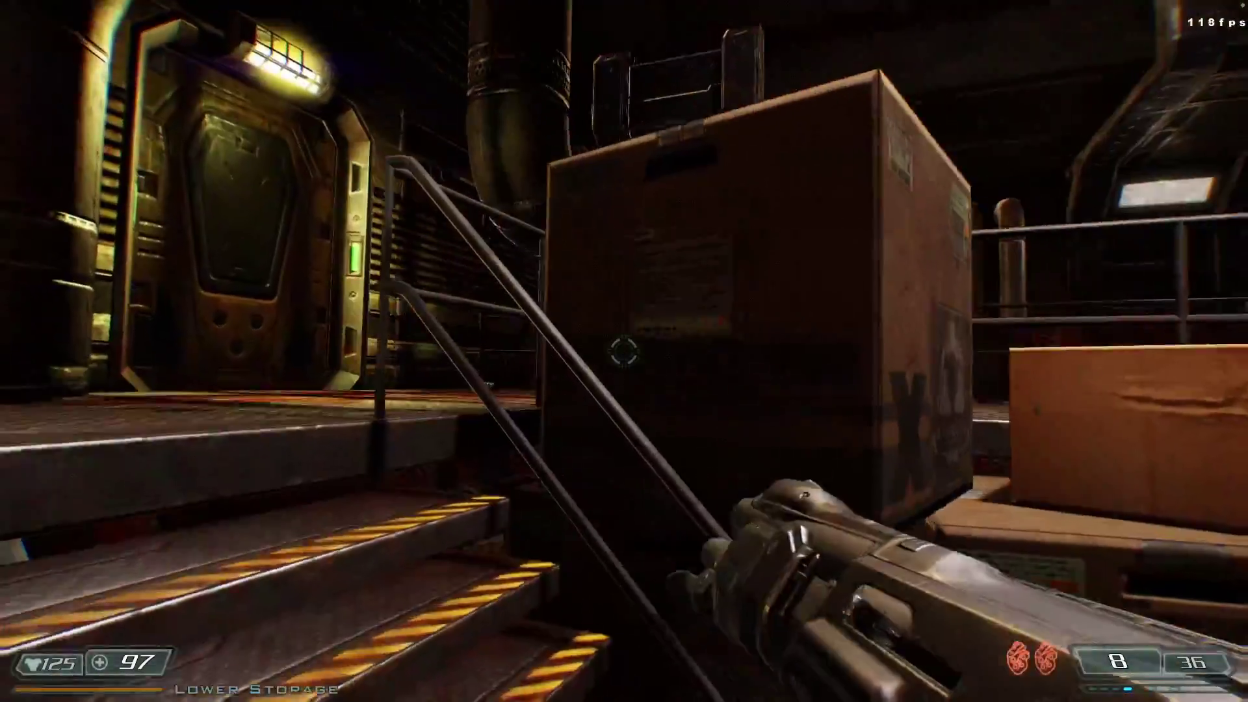
left_click(624, 351)
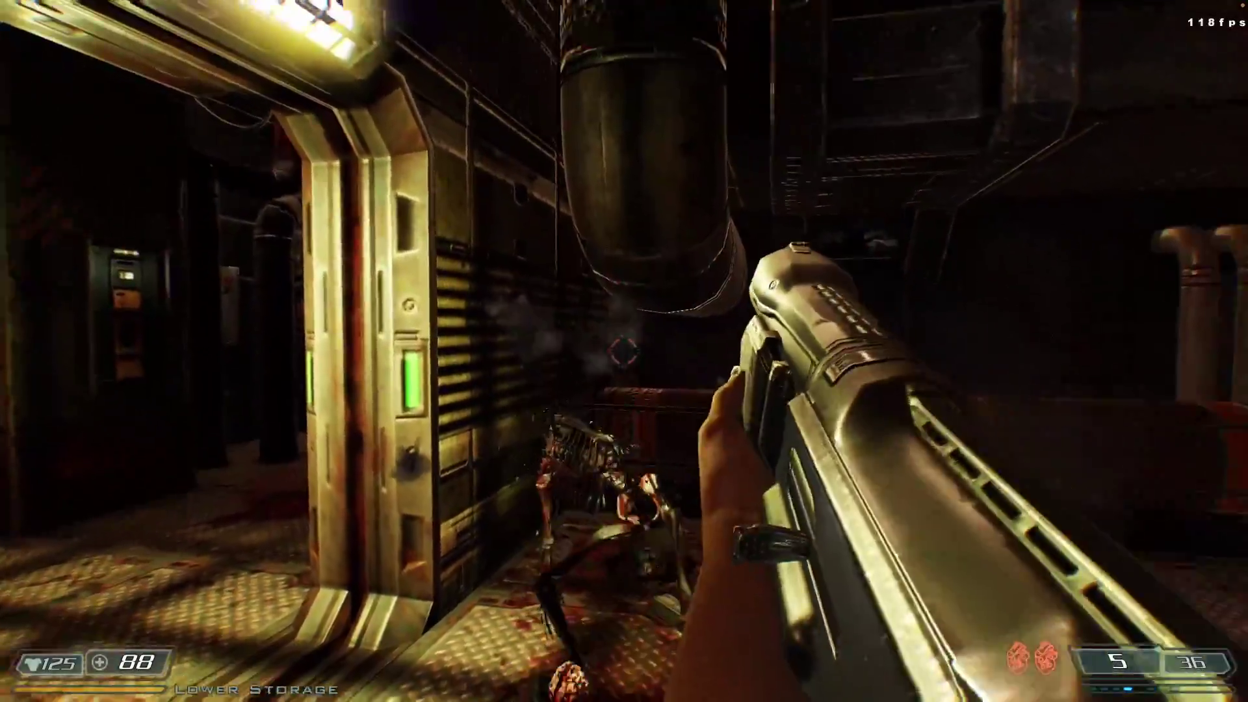
key("w")
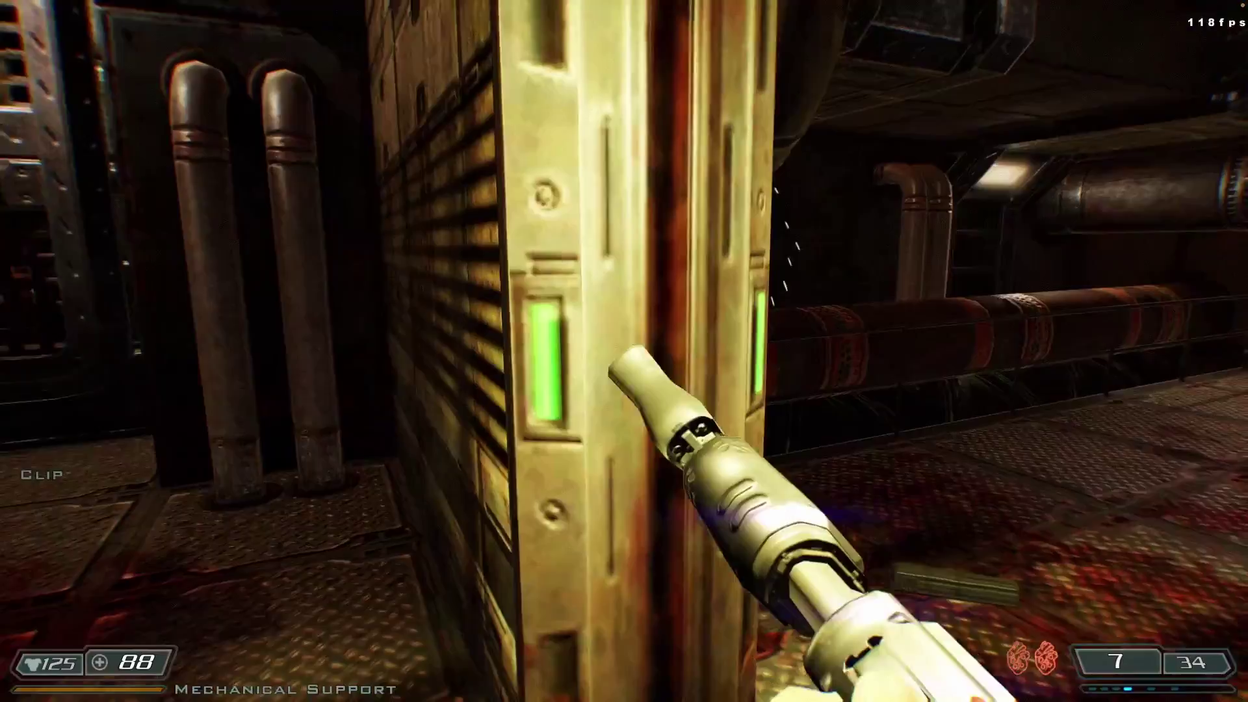